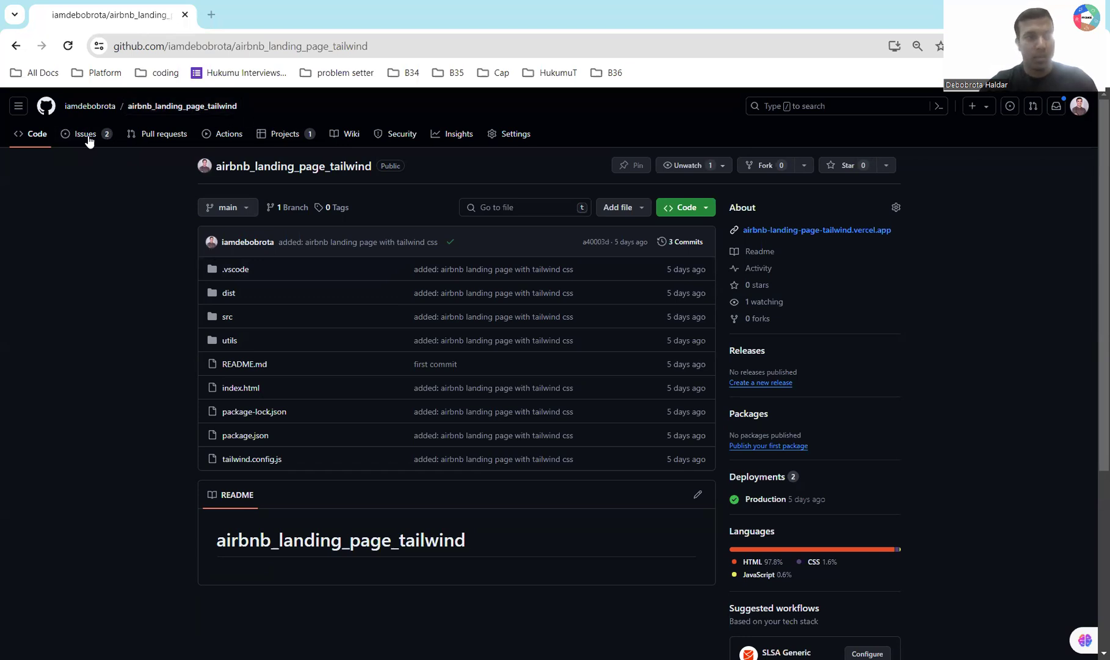
- Open the repository's issues list and review the open issues
{"action": "scroll", "coordinate": [336, 475], "scroll_direction": "down", "scroll_amount": 3}
{"action": "scroll", "coordinate": [336, 475], "scroll_direction": "up", "scroll_amount": 3}
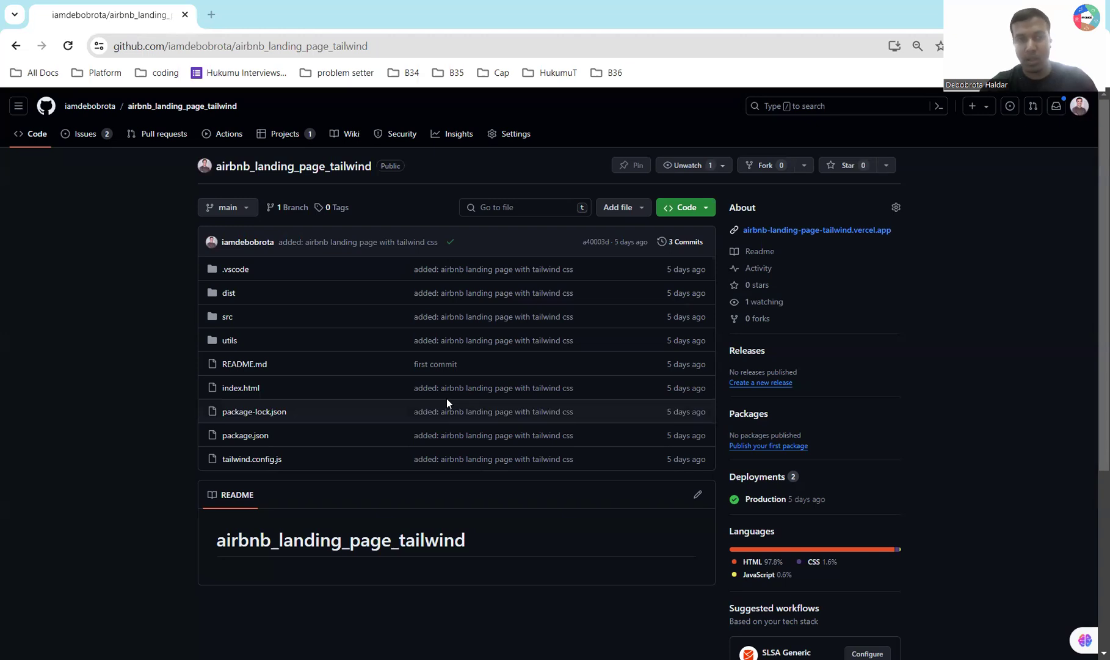
{"action": "left_click", "coordinate": [74, 141]}
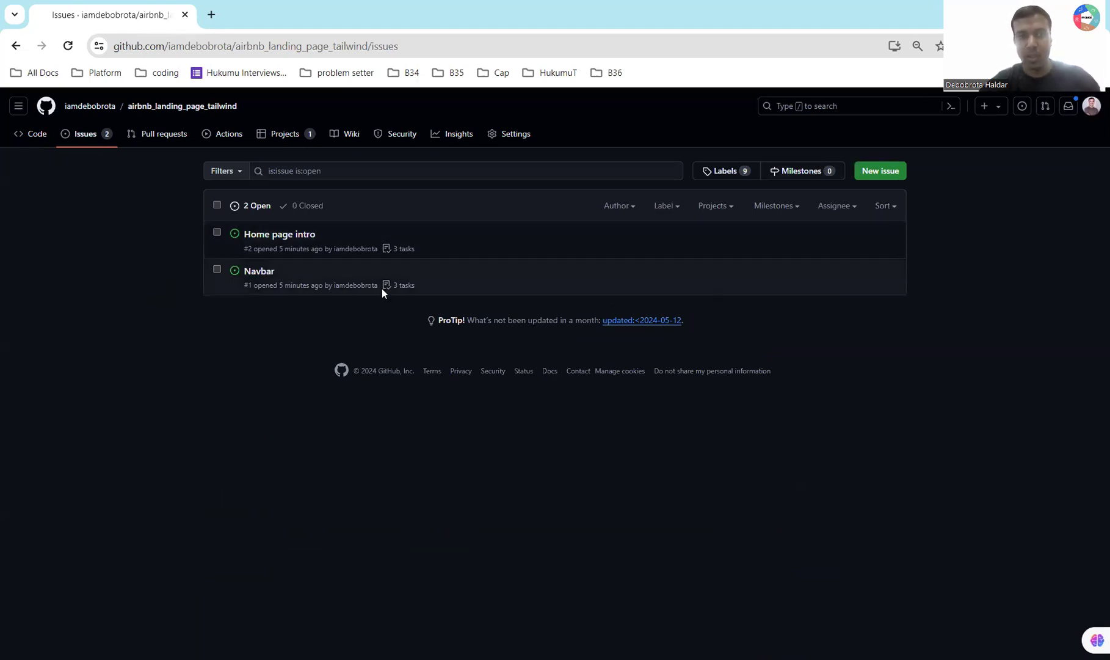
{"action": "mouse_move", "coordinate": [278, 234]}
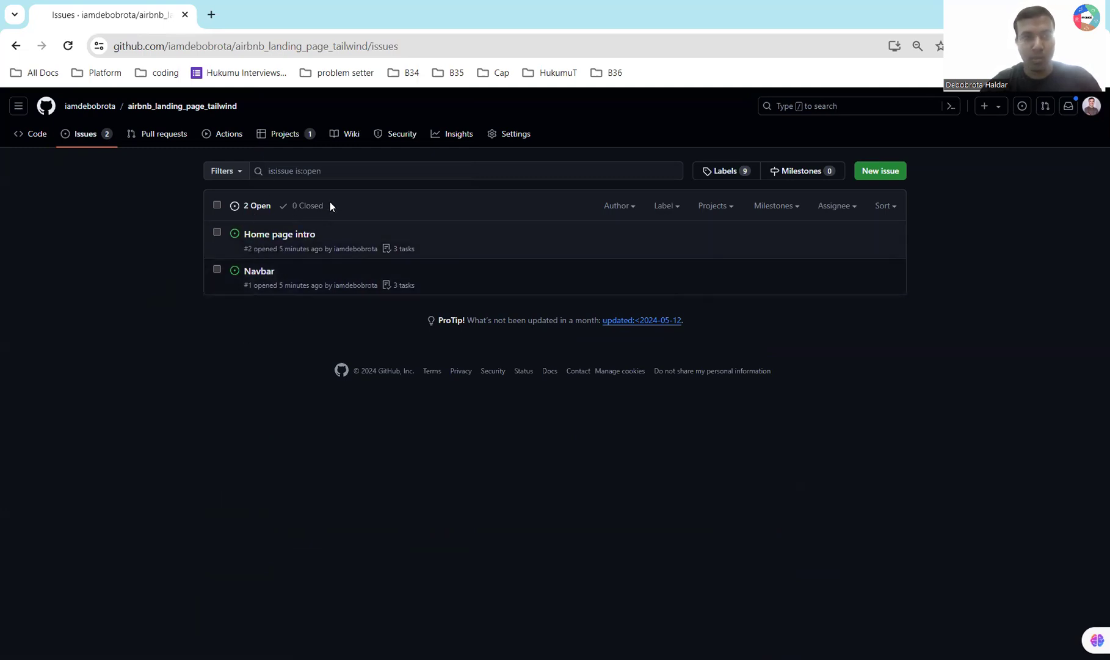
- Remove the existing untitled project from the repository's linked projects
{"action": "left_click", "coordinate": [294, 138]}
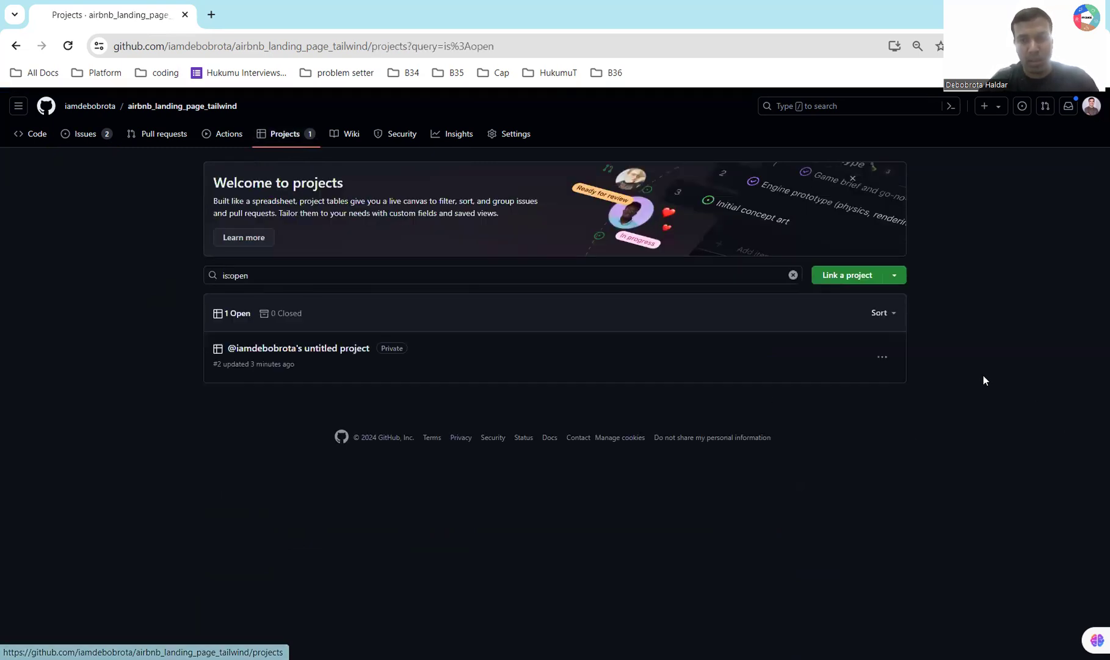
{"action": "left_click", "coordinate": [882, 358]}
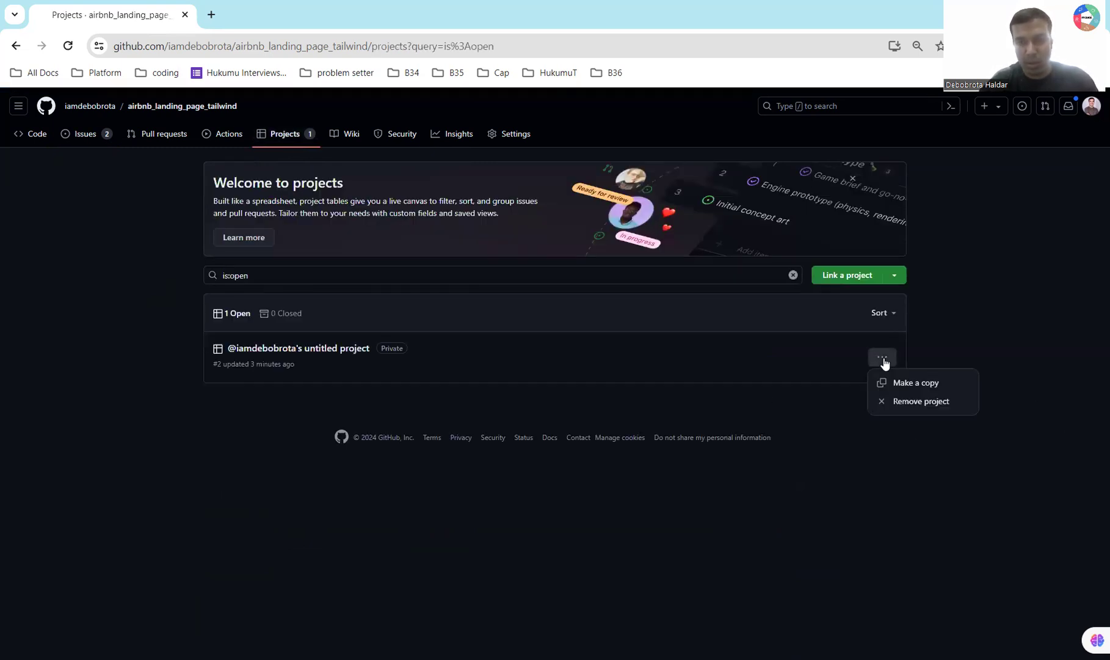
{"action": "left_click", "coordinate": [902, 400]}
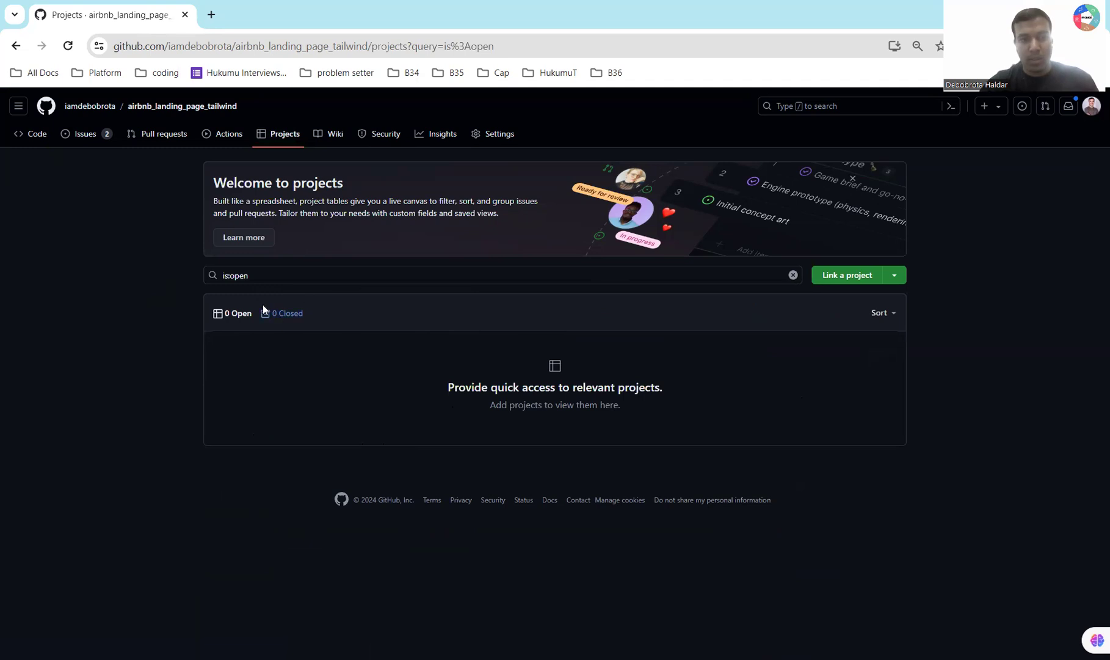
- Create a new project from scratch with the Table layout, keeping the default project name
{"action": "left_click", "coordinate": [896, 275]}
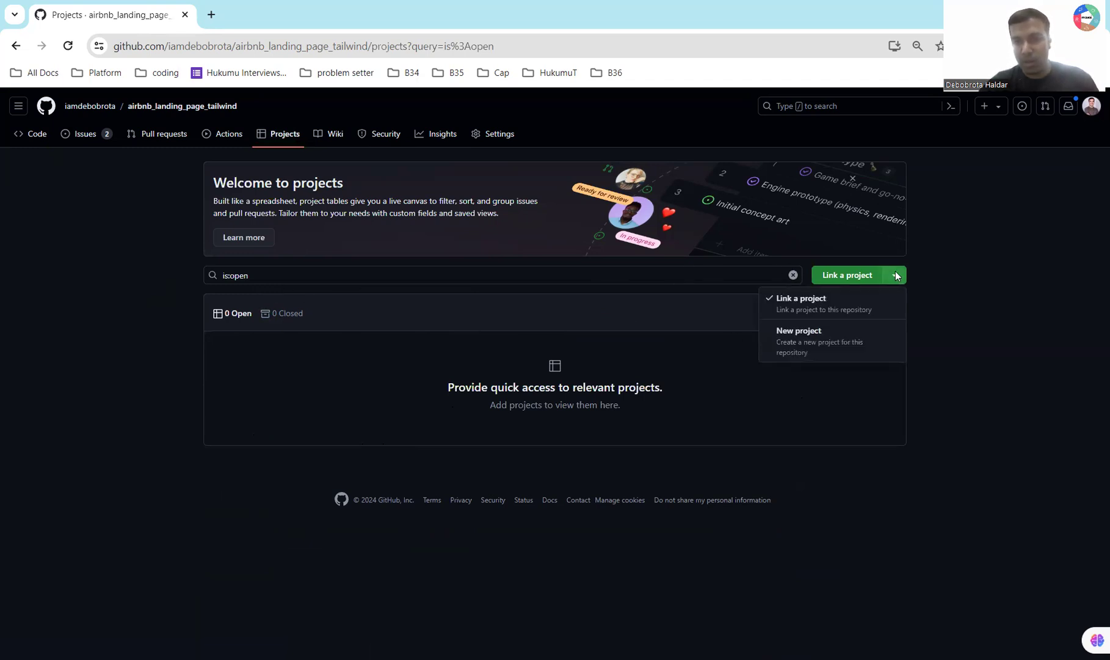
{"action": "left_click", "coordinate": [950, 288]}
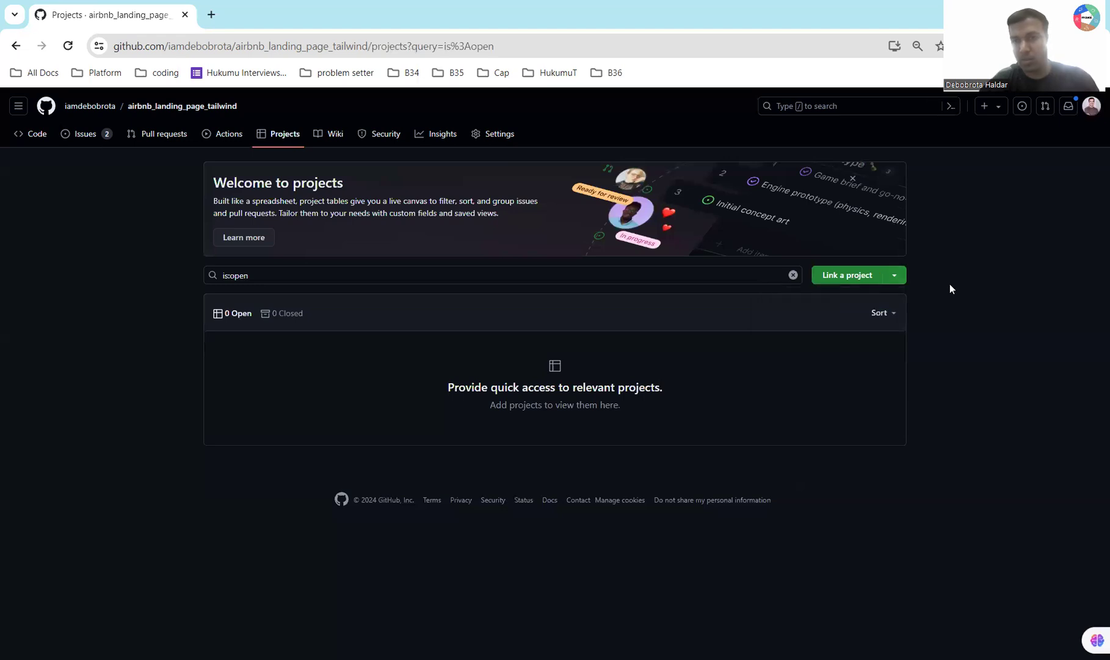
{"action": "left_click", "coordinate": [834, 279]}
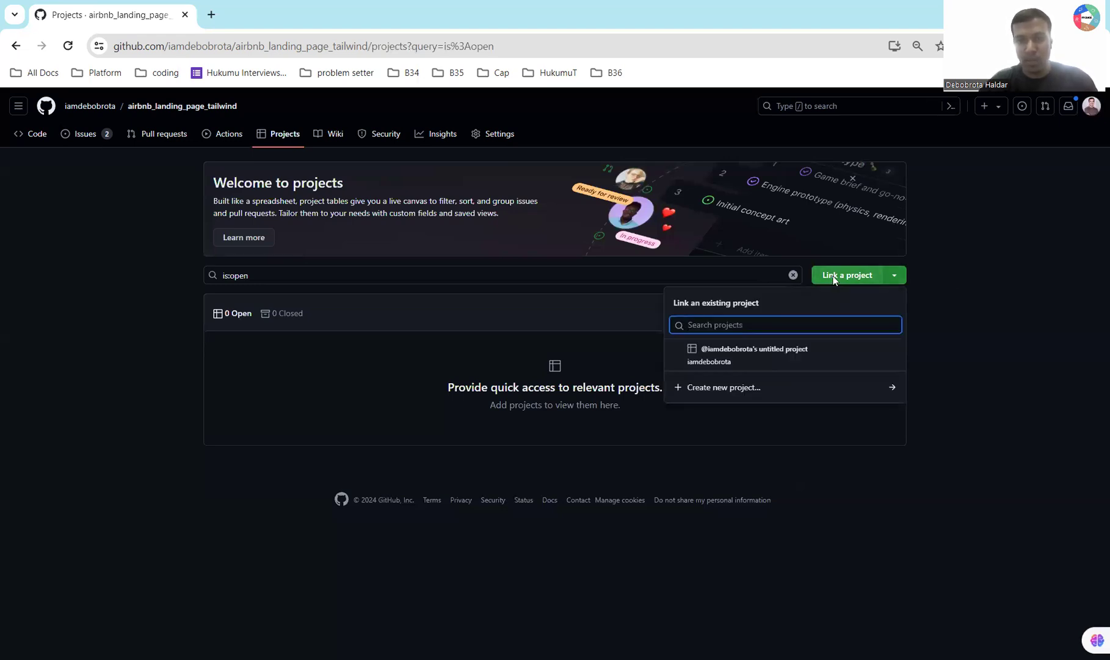
{"action": "left_click", "coordinate": [711, 398]}
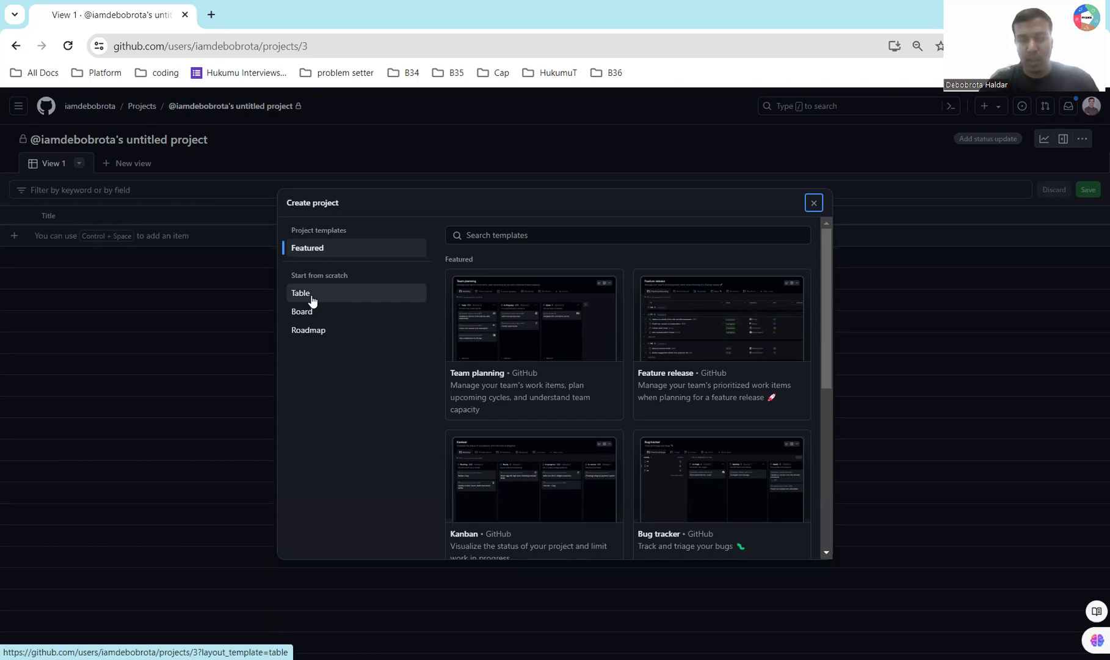
{"action": "left_click", "coordinate": [312, 299]}
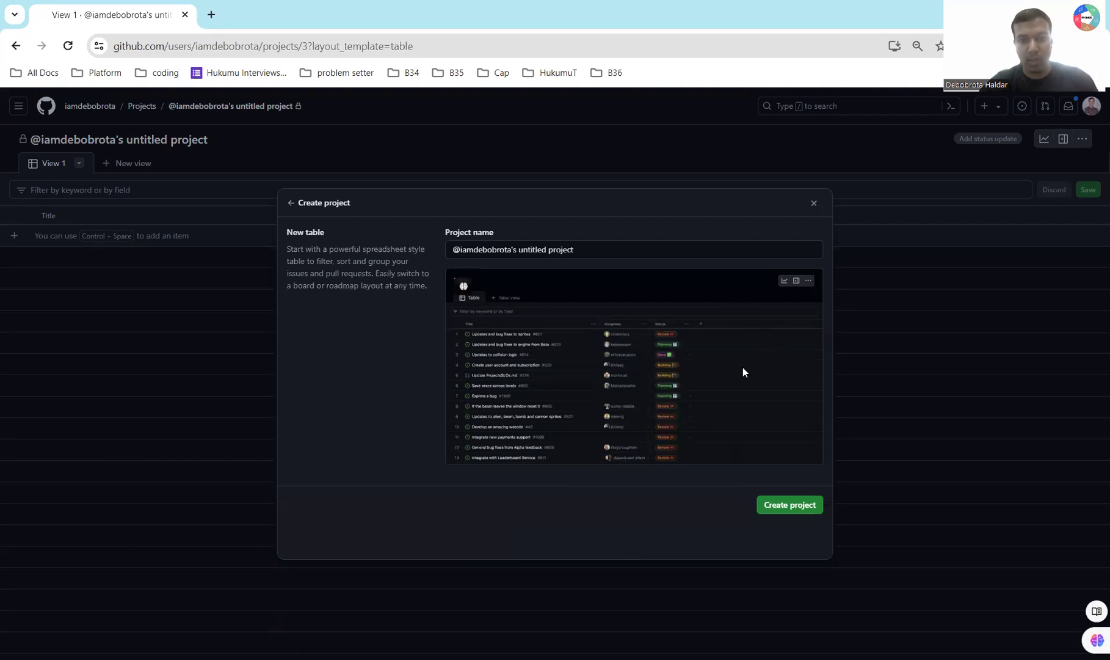
{"action": "left_click", "coordinate": [780, 511]}
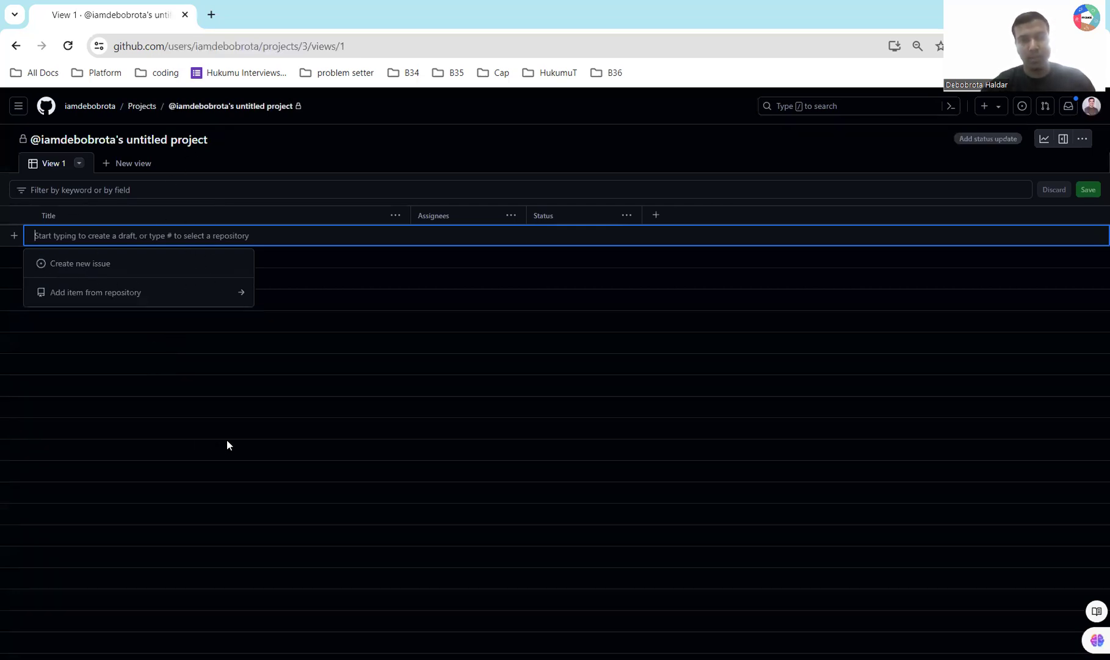
- Start a new issue in the airbnb_landing_page_tailwind repository from the project table and title it "Footer"
{"action": "left_click", "coordinate": [241, 293]}
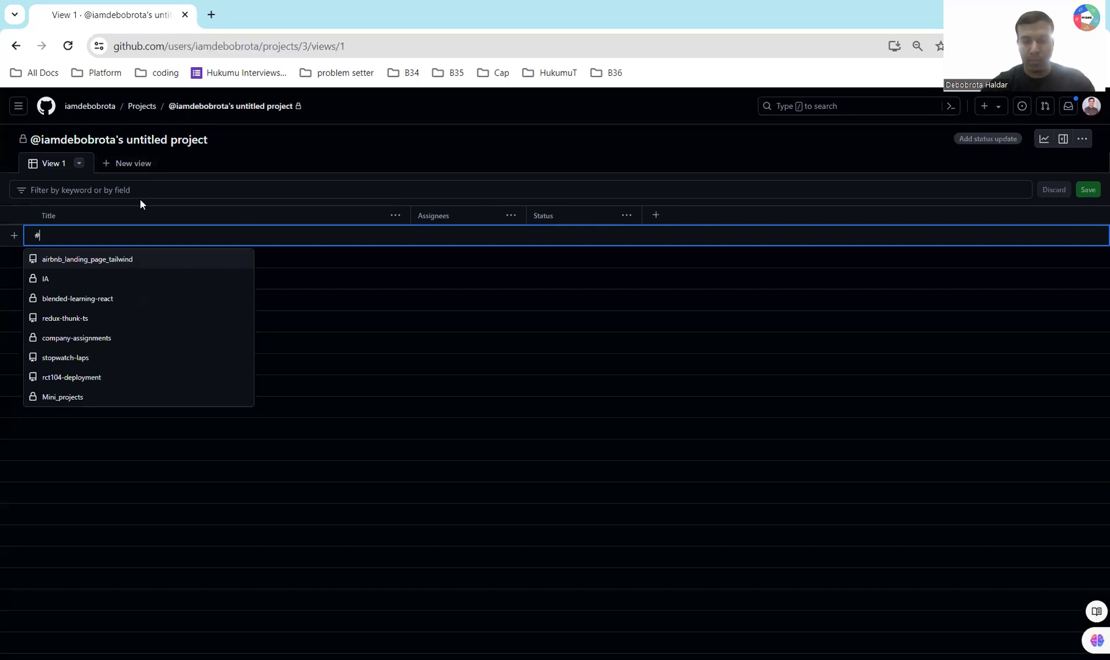
{"action": "key", "text": "BackSpace"}
{"action": "type", "text": "#"}
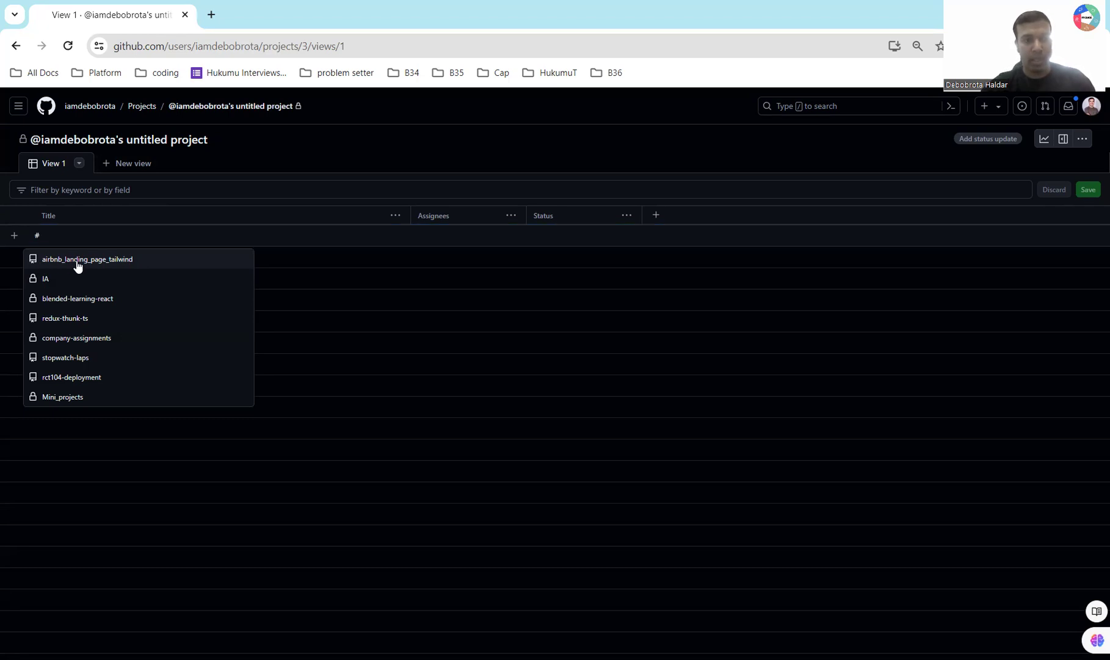
{"action": "left_click", "coordinate": [76, 261]}
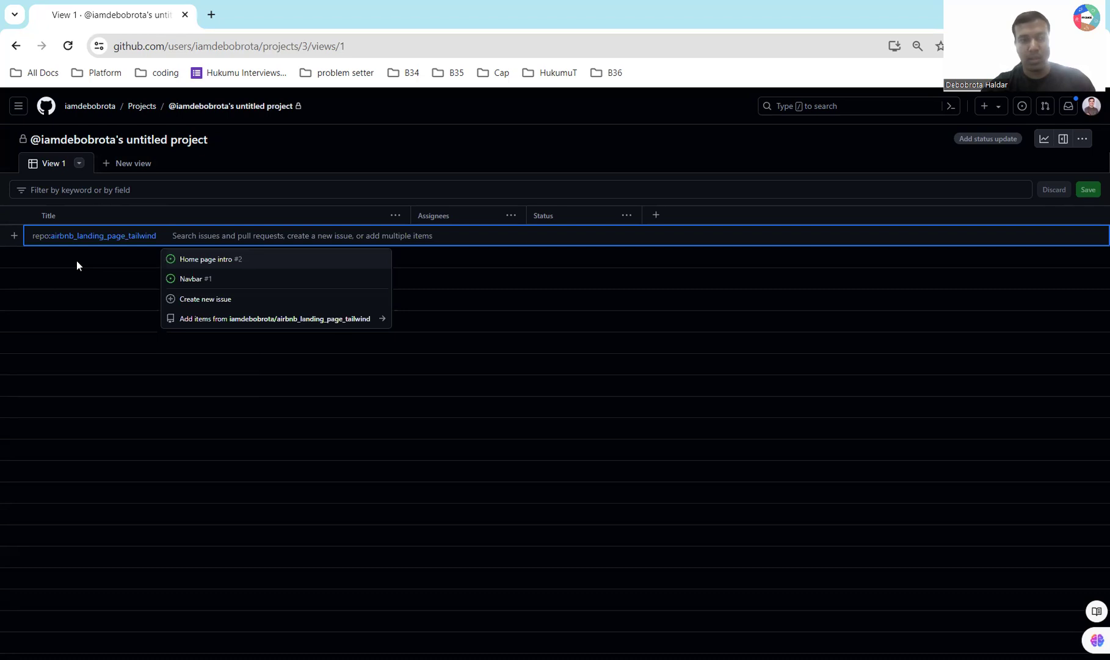
{"action": "left_click", "coordinate": [203, 303]}
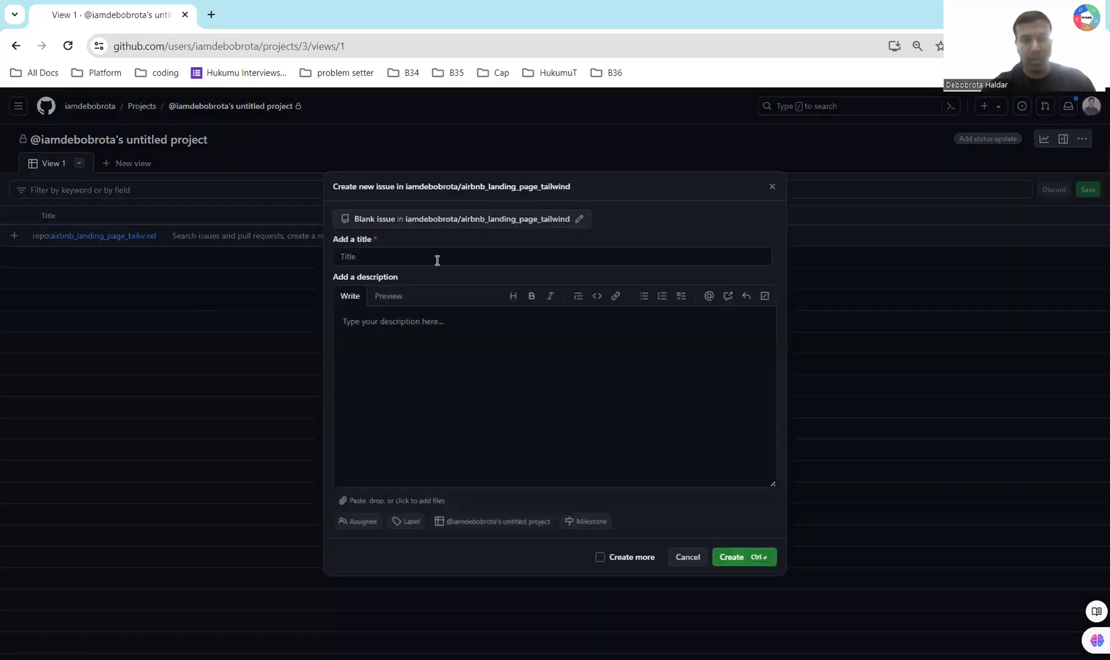
{"action": "left_click", "coordinate": [438, 260]}
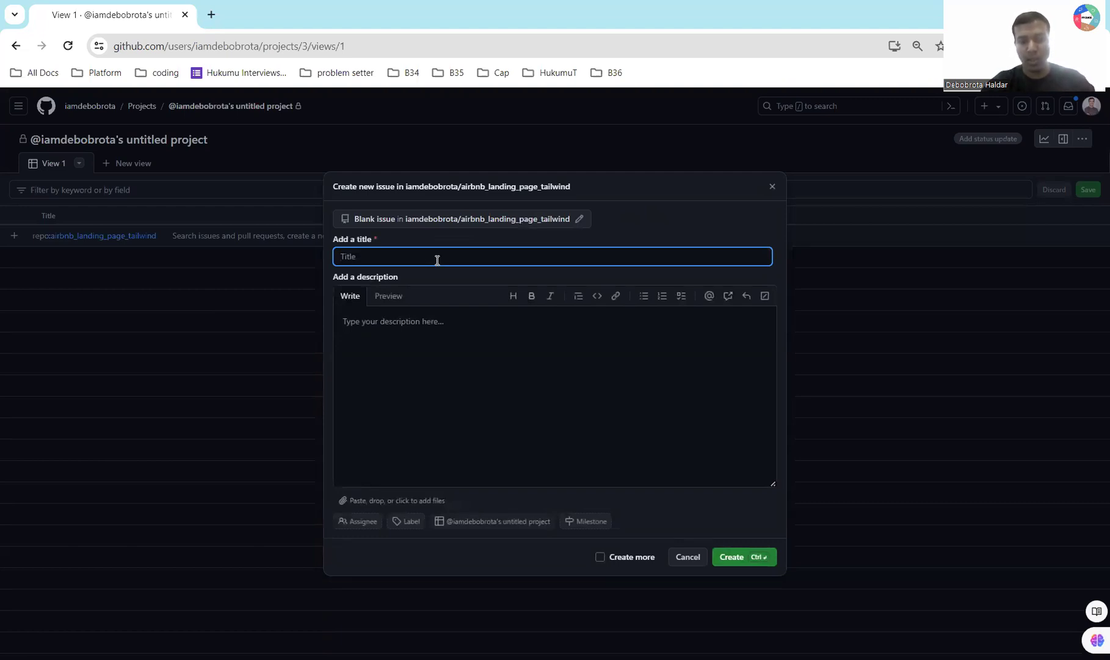
{"action": "type", "text": "Footer"}
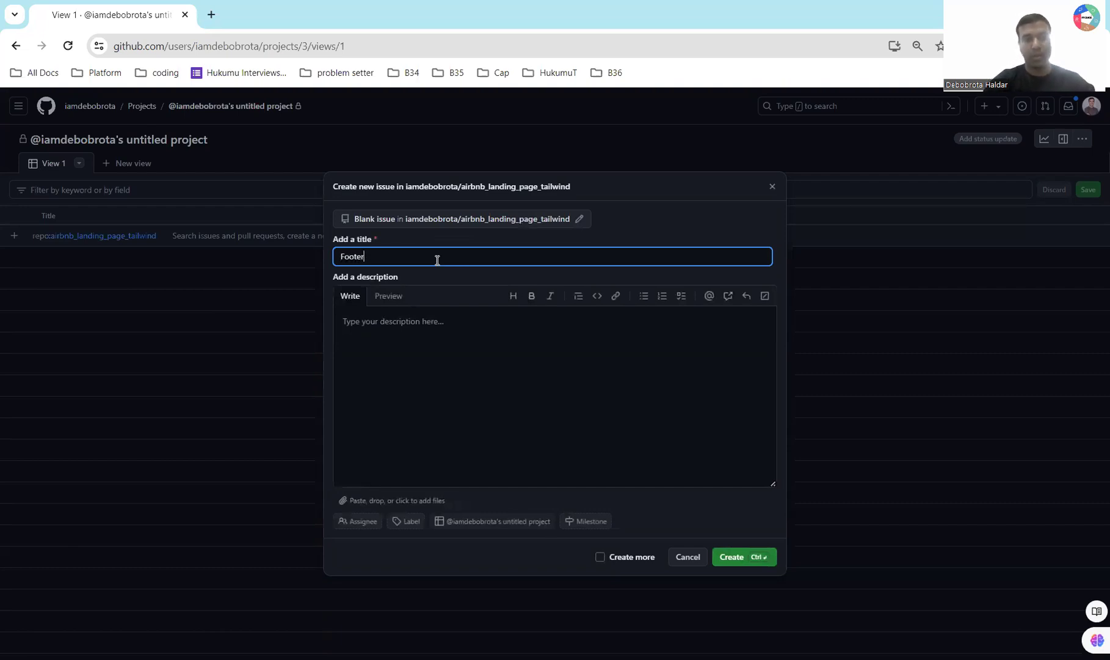
- Fill the issue description with a task list containing "Footer 1", "Footer 2" and "Footer contact section"
{"action": "left_click", "coordinate": [411, 339]}
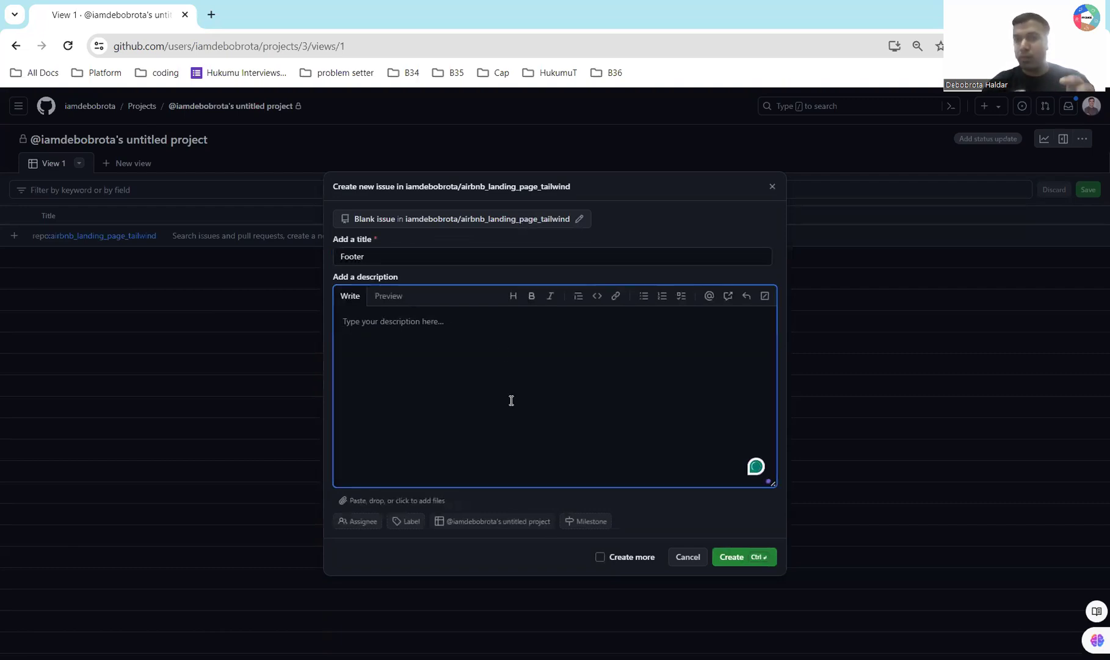
{"action": "left_click", "coordinate": [685, 304]}
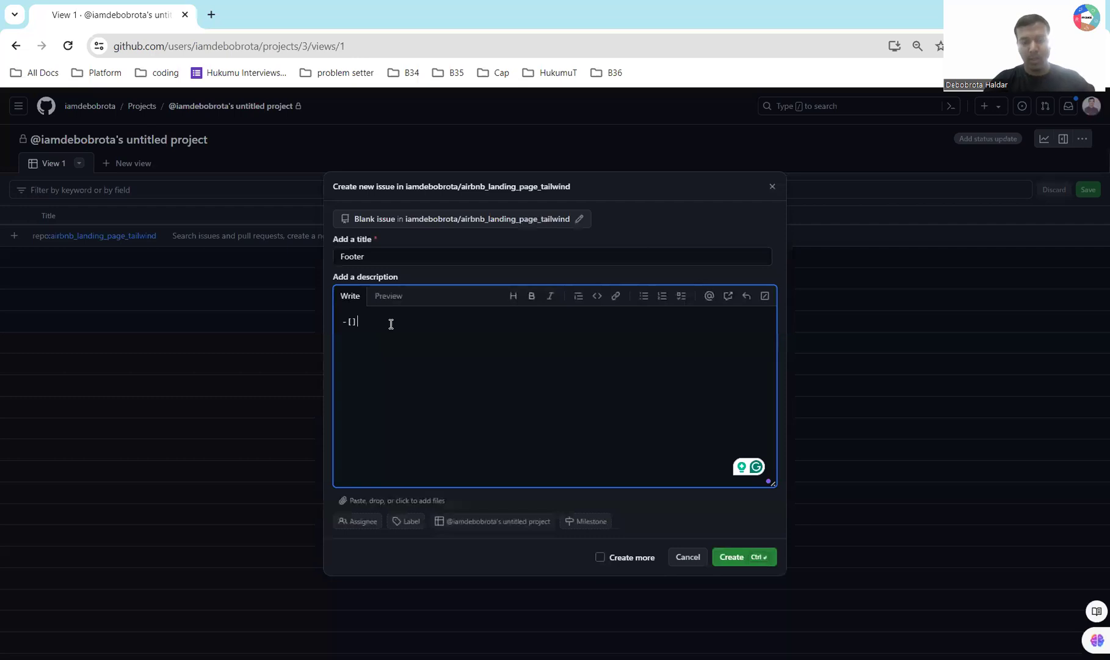
{"action": "type", "text": "Footer 1"}
{"action": "key", "text": "Return"}
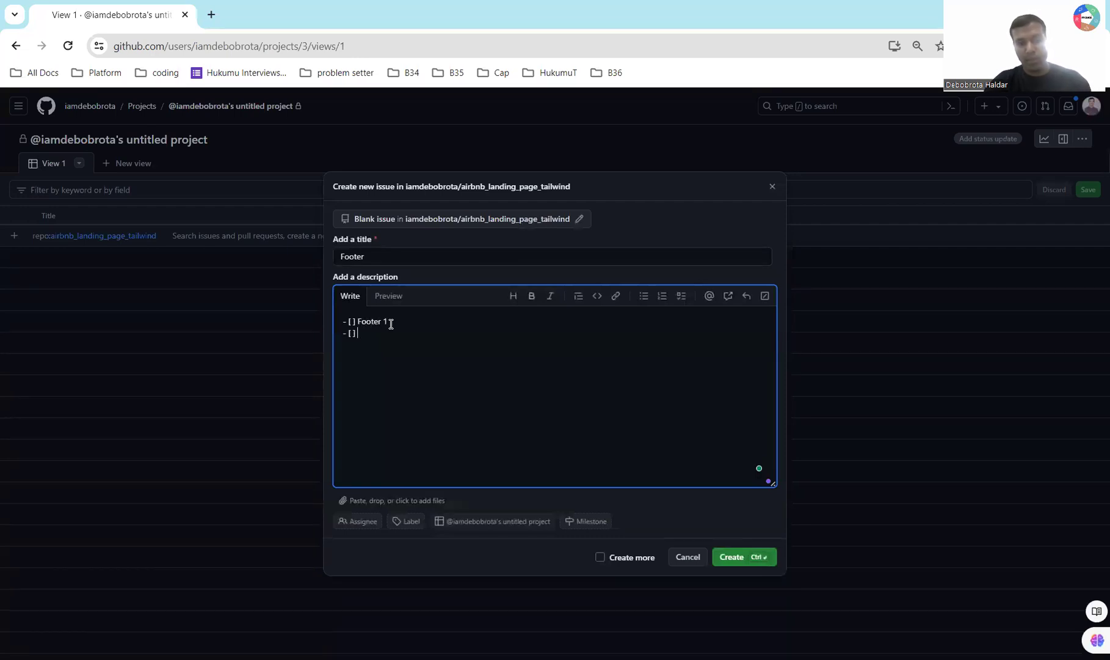
{"action": "type", "text": "Footer 2"}
{"action": "key", "text": "Return"}
{"action": "type", "text": "Footer "}
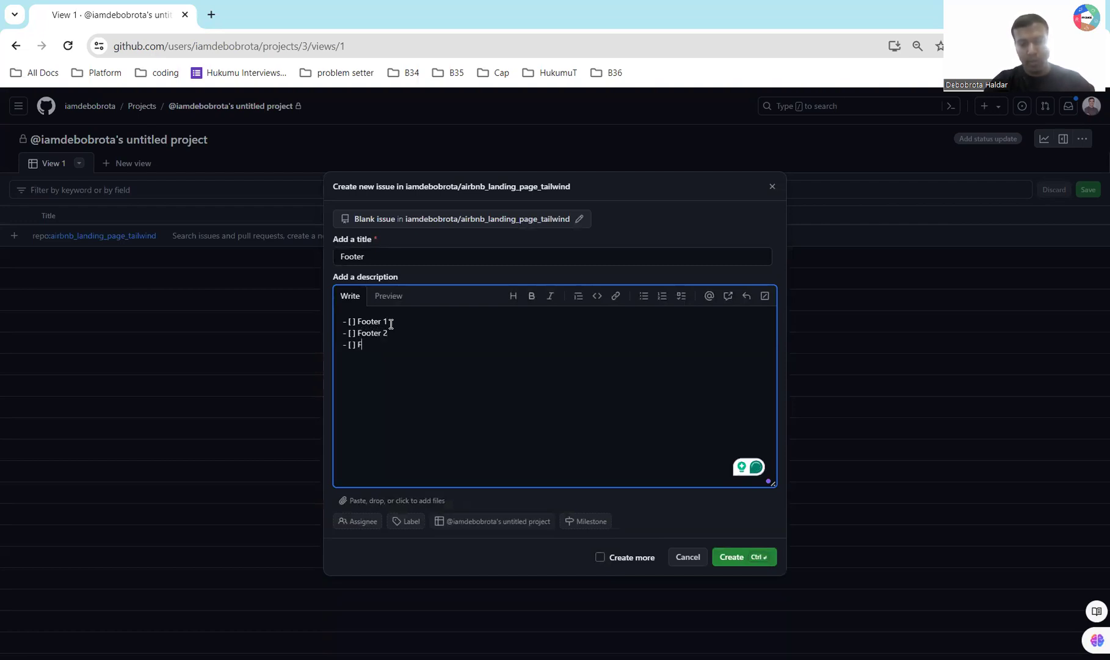
{"action": "type", "text": "contacts"}
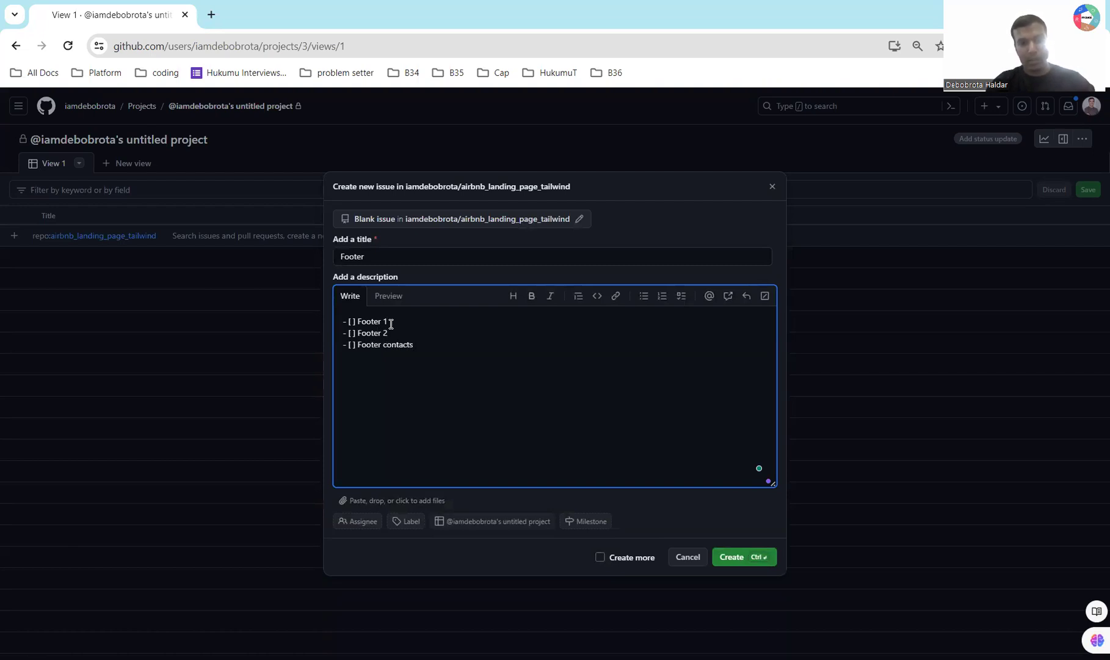
{"action": "key", "text": "BackSpace"}
{"action": "type", "text": "section"}
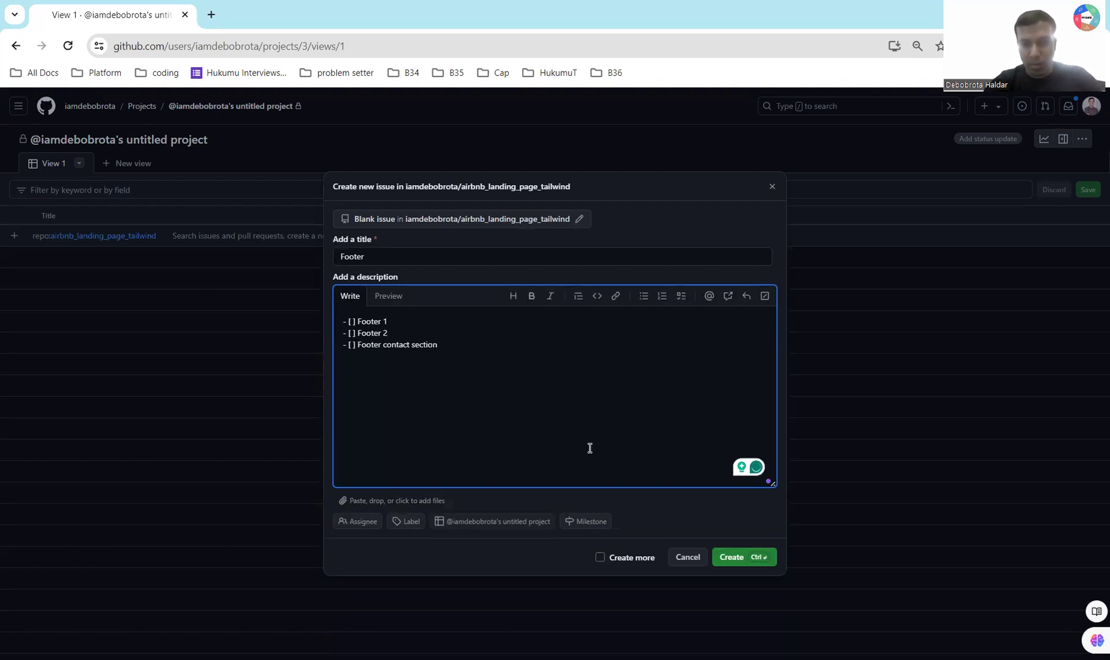
{"action": "left_click", "coordinate": [404, 371]}
{"action": "left_click_drag", "start_coordinate": [404, 371], "coordinate": [323, 313]}
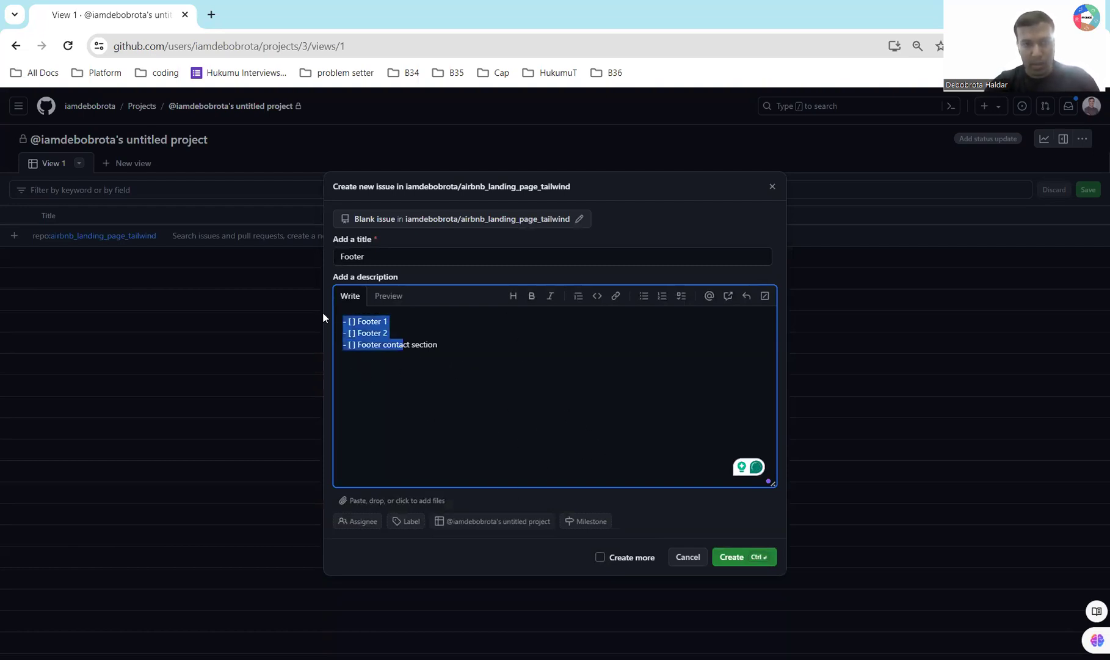
{"action": "left_click_drag", "start_coordinate": [506, 359], "coordinate": [332, 324]}
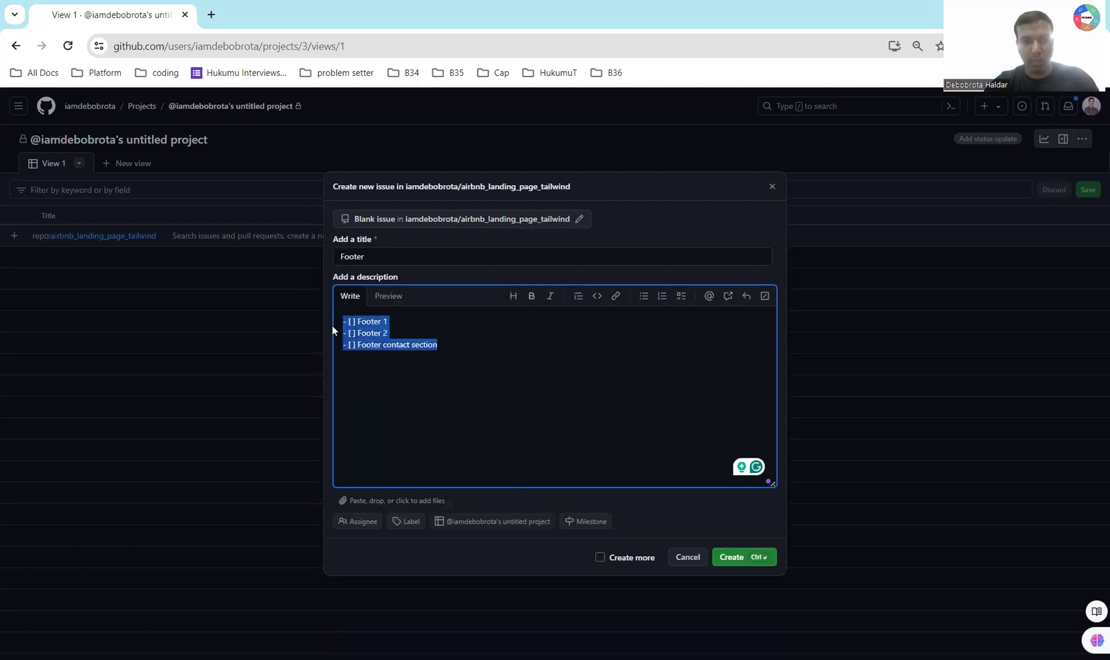
{"action": "left_click", "coordinate": [516, 384]}
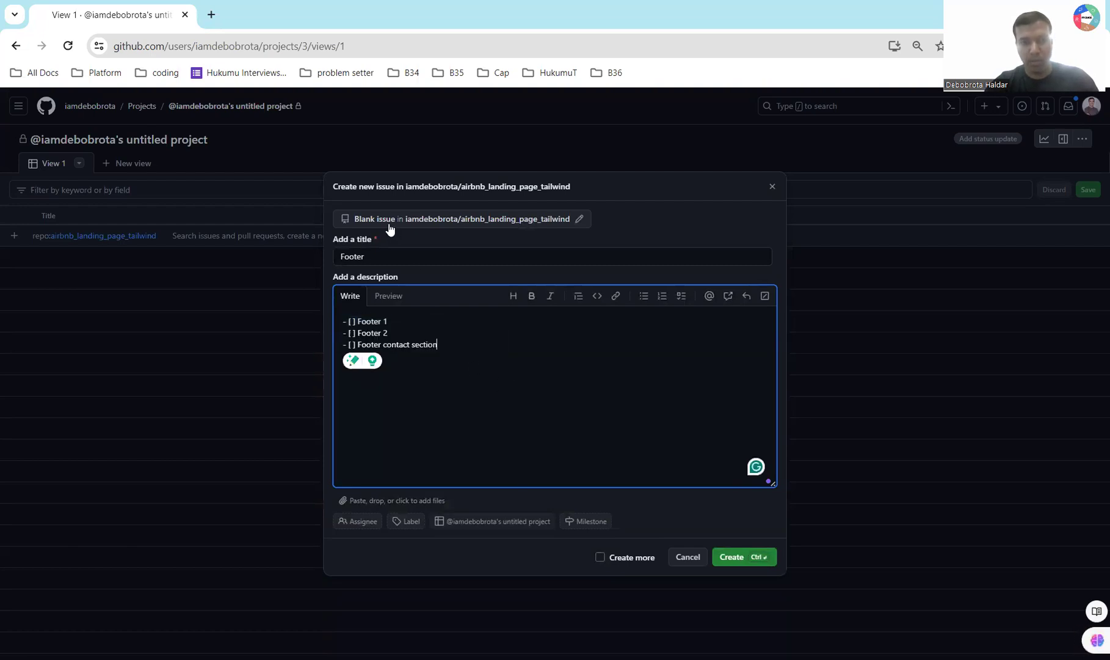
- Extend the issue title to "Footer section" and create the issue
{"action": "left_click", "coordinate": [374, 255]}
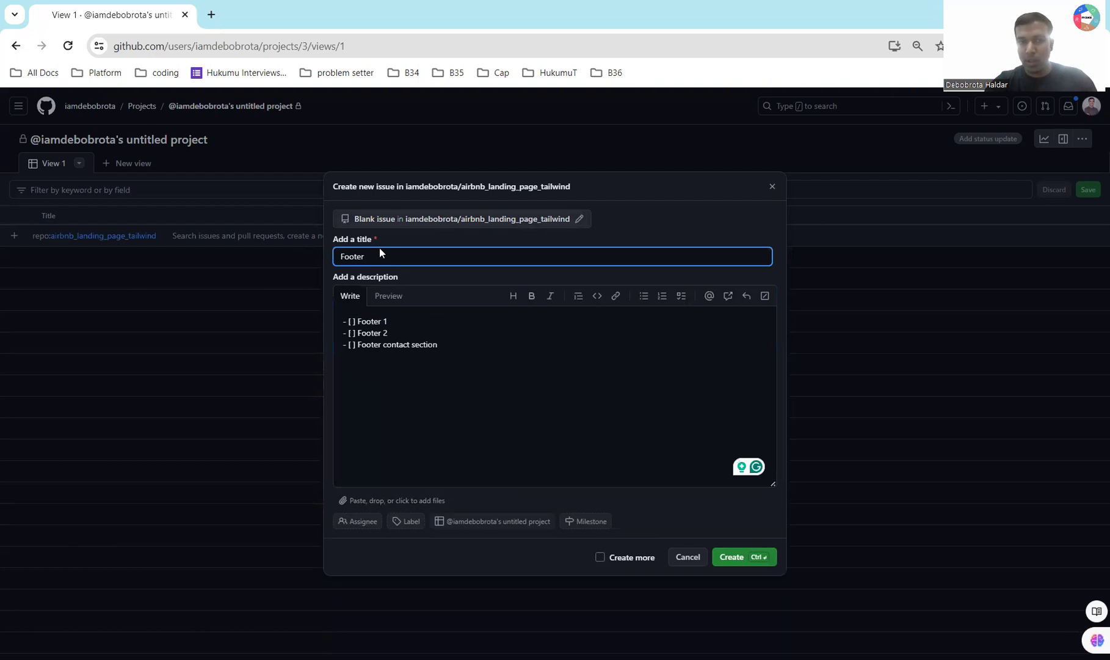
{"action": "type", "text": "section"}
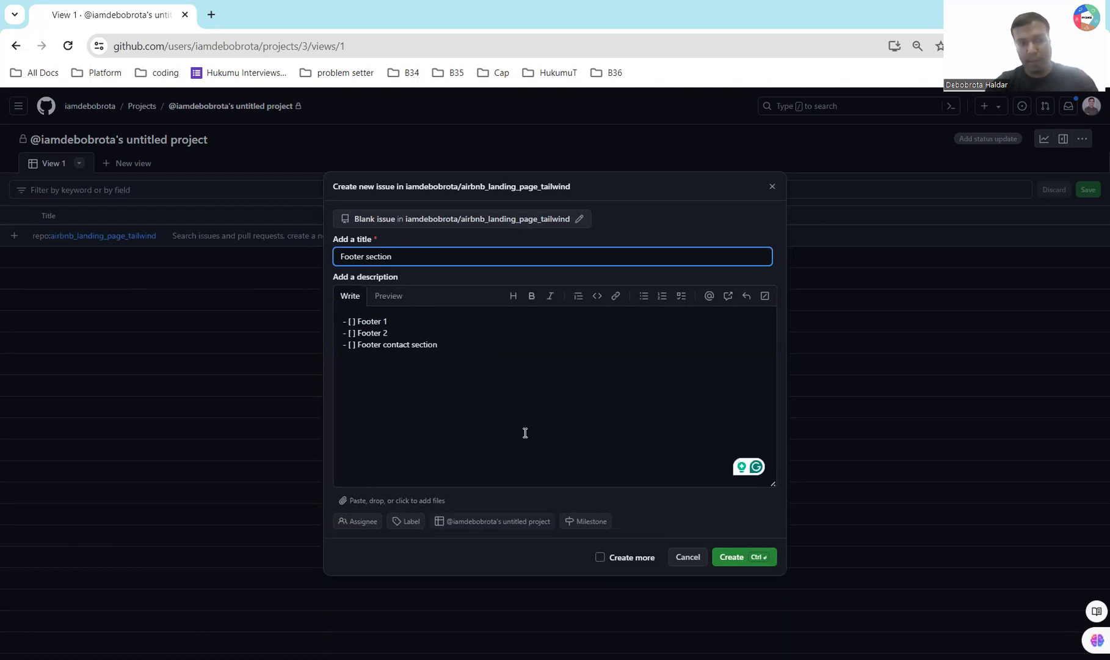
{"action": "left_click", "coordinate": [741, 555]}
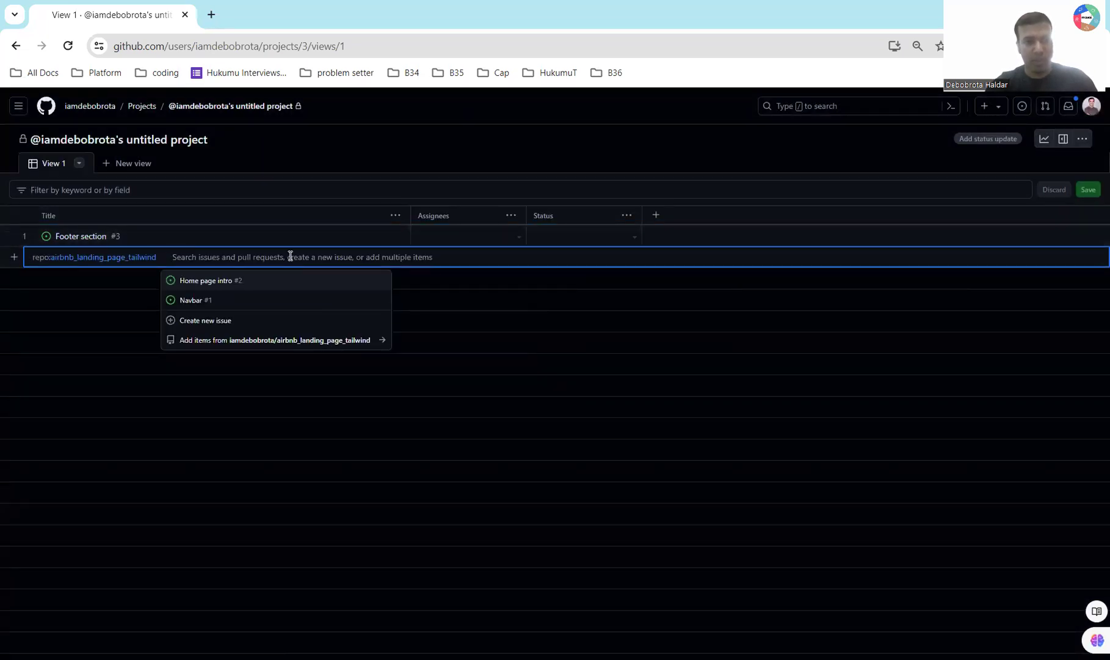
- Assign the Footer section issue to the suggested account in the project table
{"action": "left_click", "coordinate": [518, 238]}
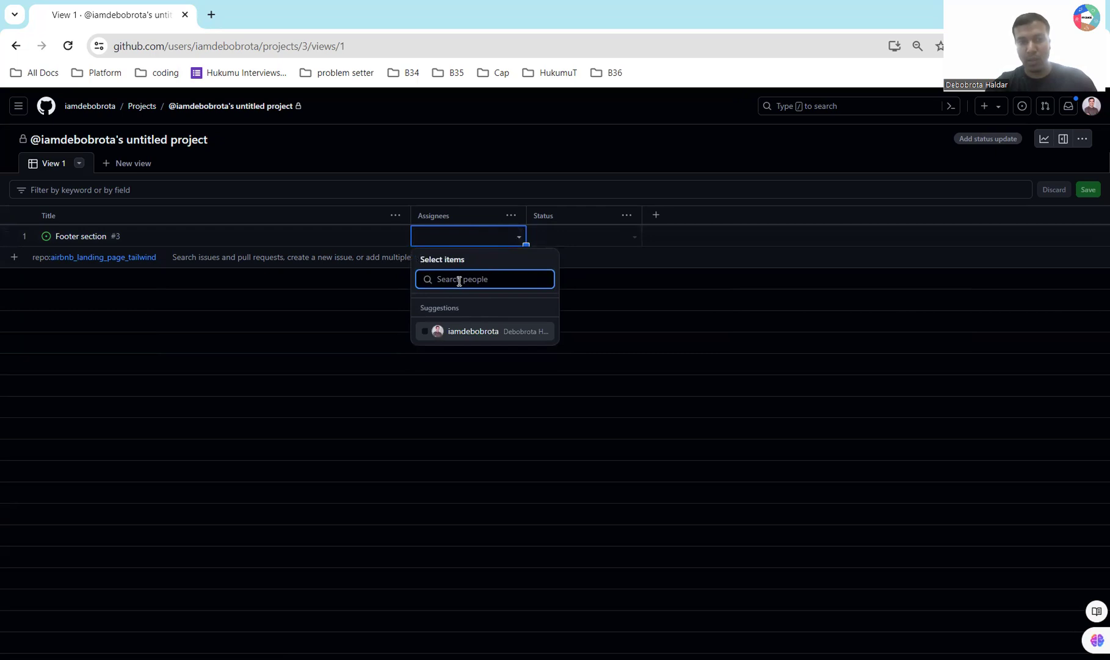
{"action": "left_click", "coordinate": [517, 238]}
{"action": "left_click", "coordinate": [517, 238]}
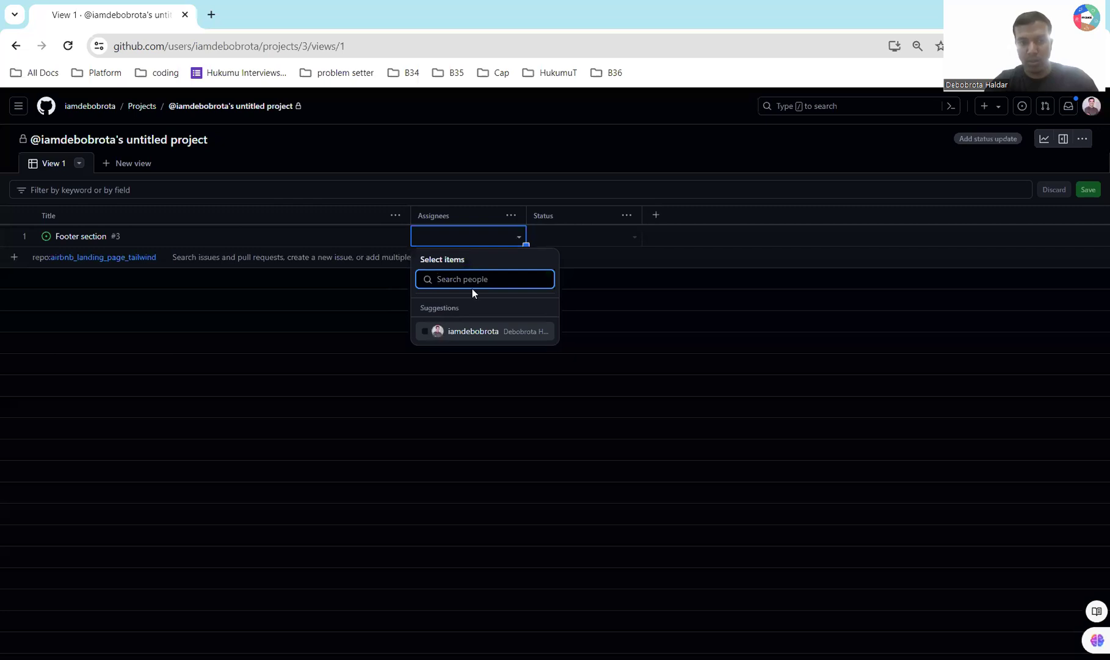
{"action": "left_click", "coordinate": [425, 333]}
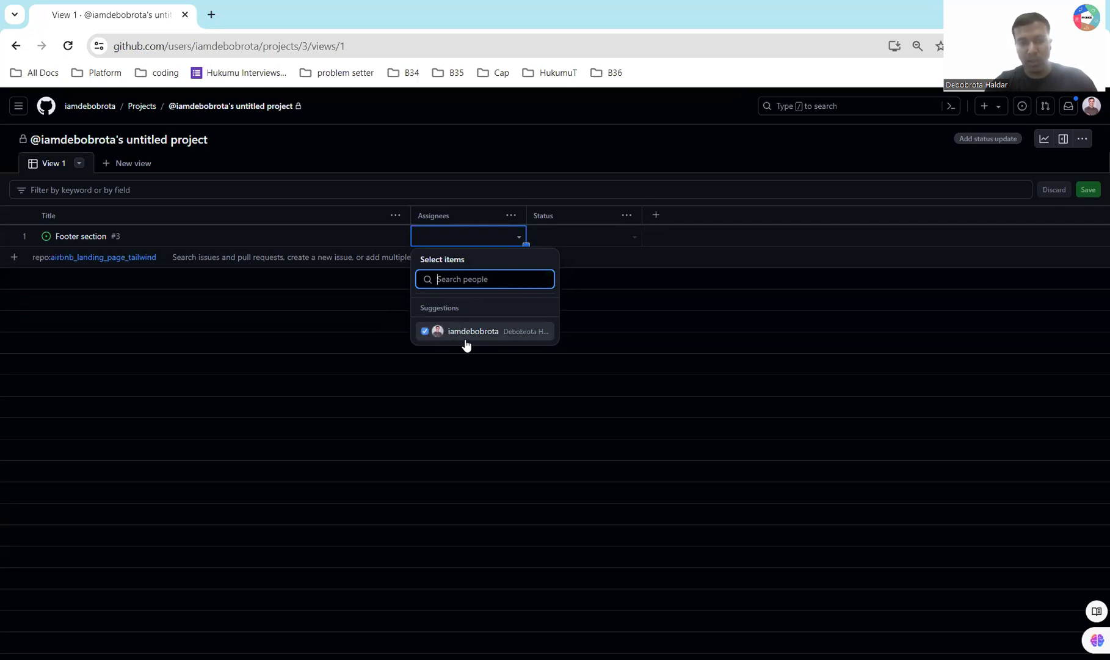
{"action": "left_click", "coordinate": [393, 287]}
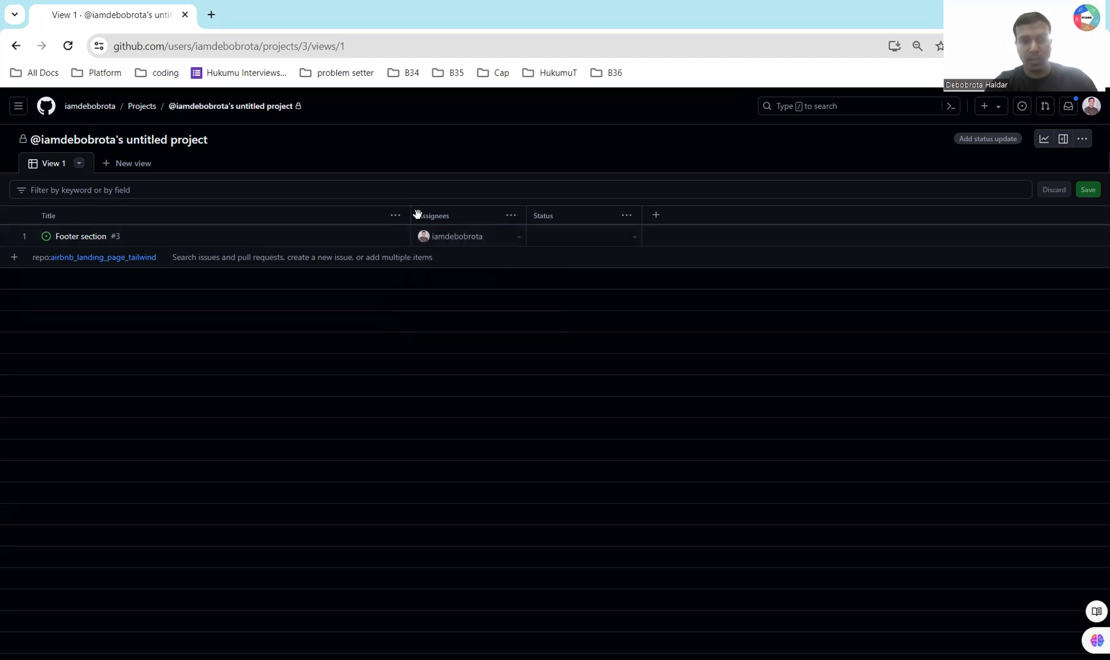
- Switch the Footer section issue's status through Todo and In Progress, ending on Done
{"action": "left_click", "coordinate": [633, 239]}
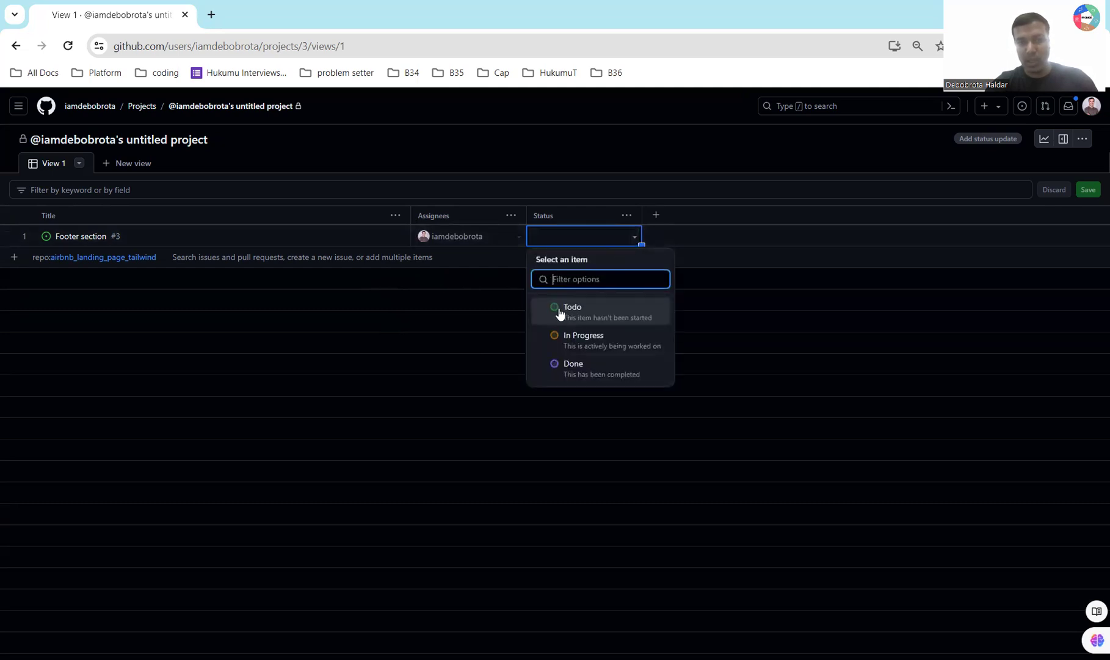
{"action": "left_click", "coordinate": [557, 311]}
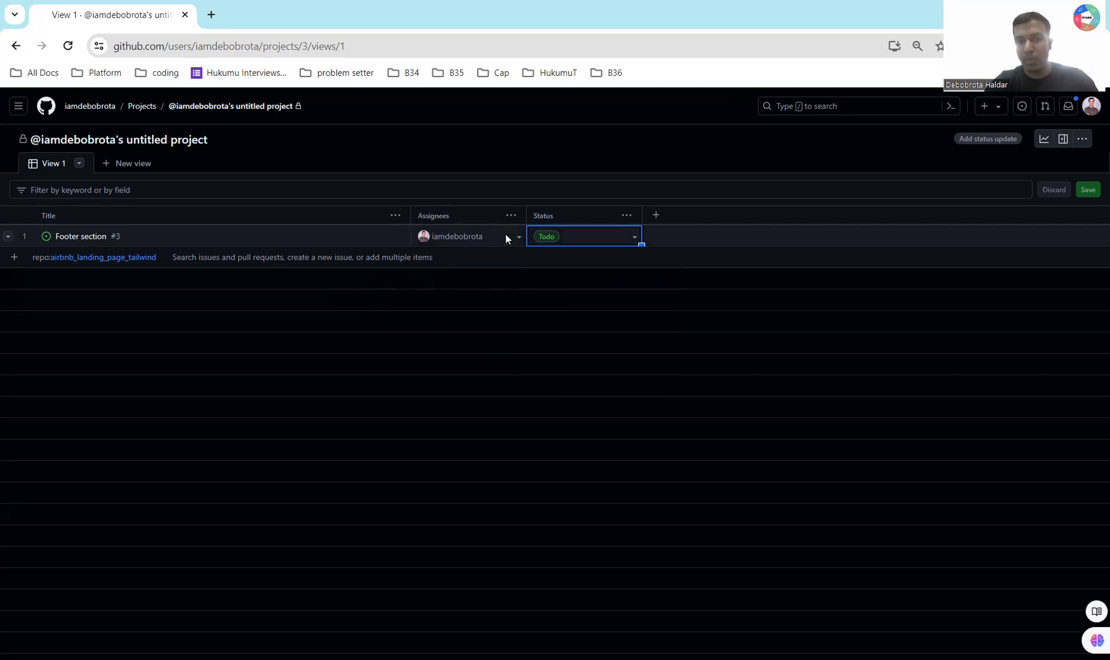
{"action": "left_click", "coordinate": [634, 237]}
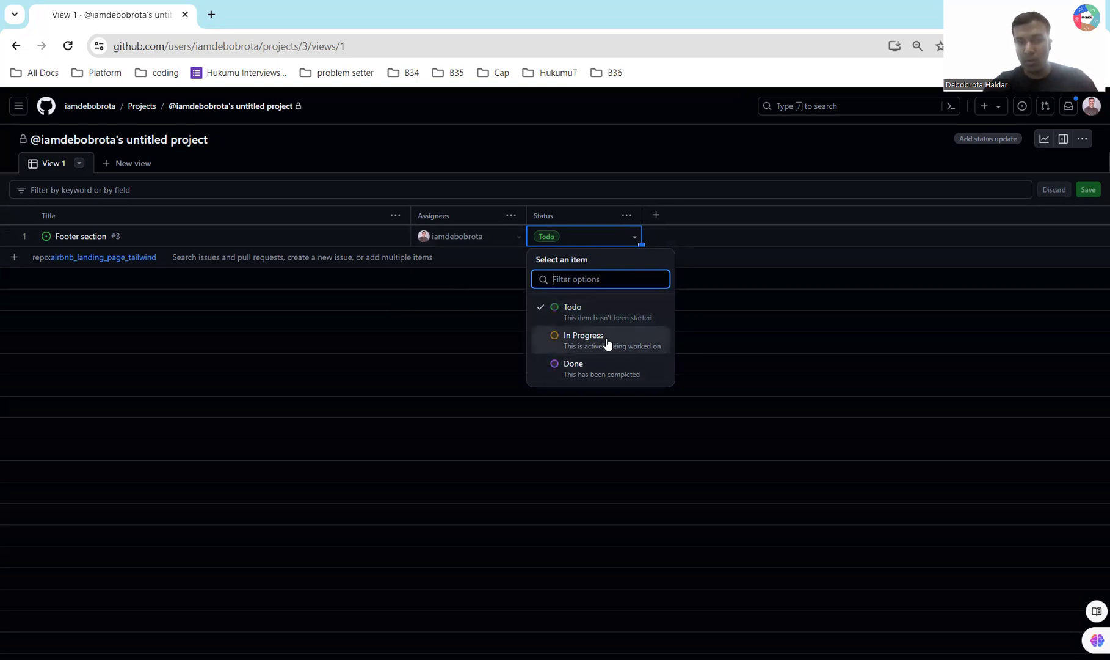
{"action": "left_click", "coordinate": [541, 340]}
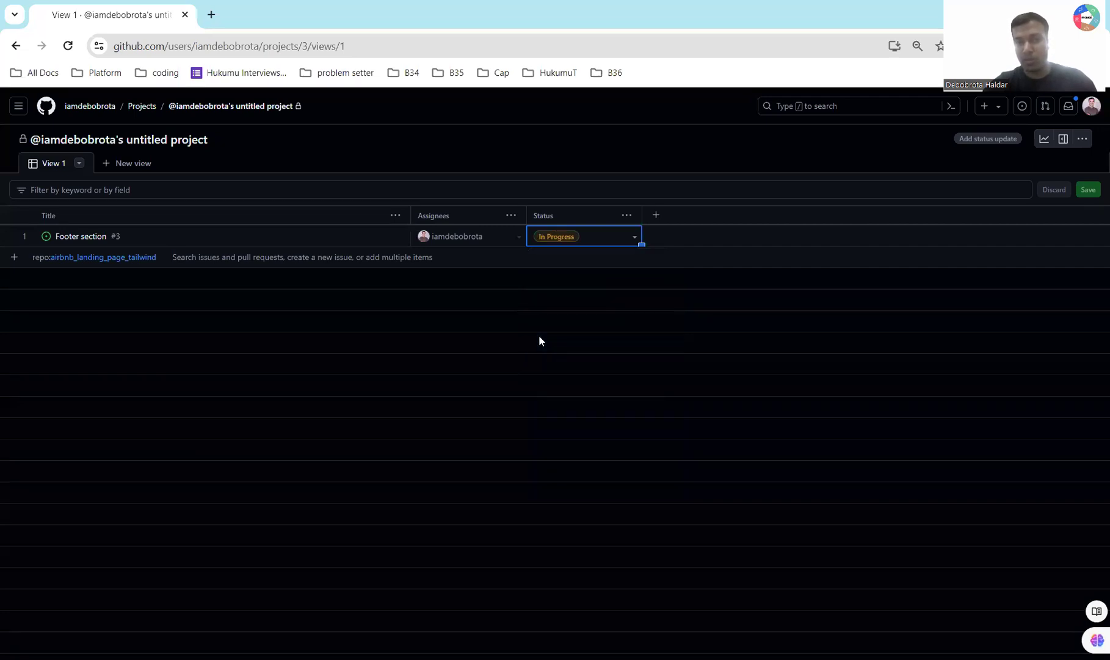
{"action": "left_click", "coordinate": [636, 237]}
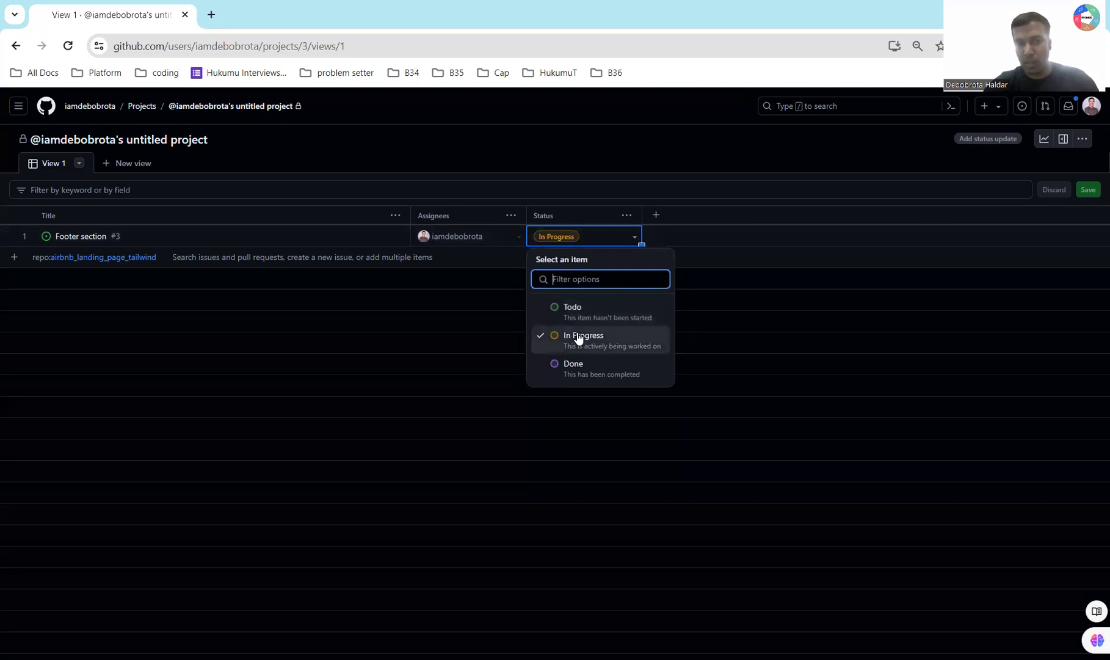
{"action": "left_click", "coordinate": [561, 374]}
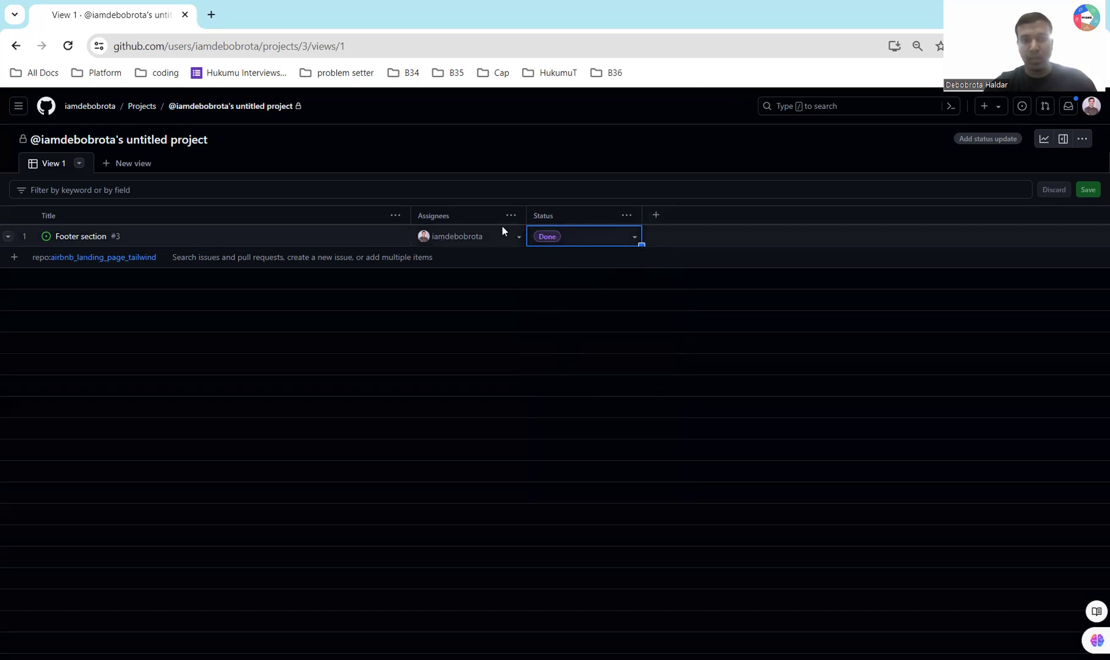
- Add the existing "Home page intro" issue to the project table and assign it to the suggested account
{"action": "left_click", "coordinate": [253, 259]}
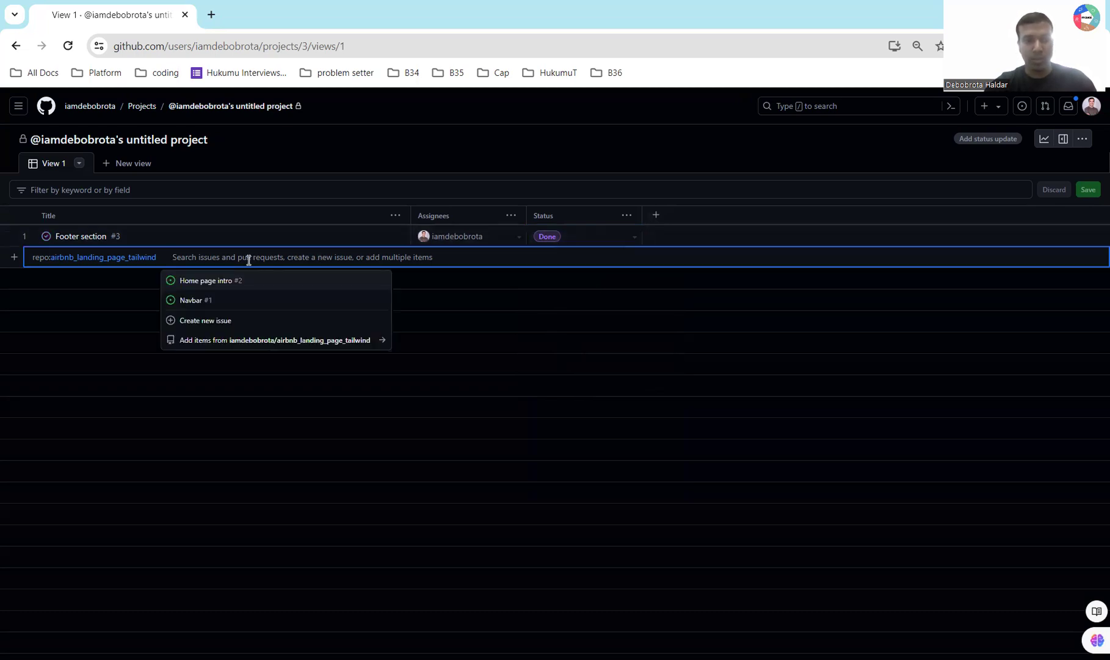
{"action": "left_click", "coordinate": [196, 282]}
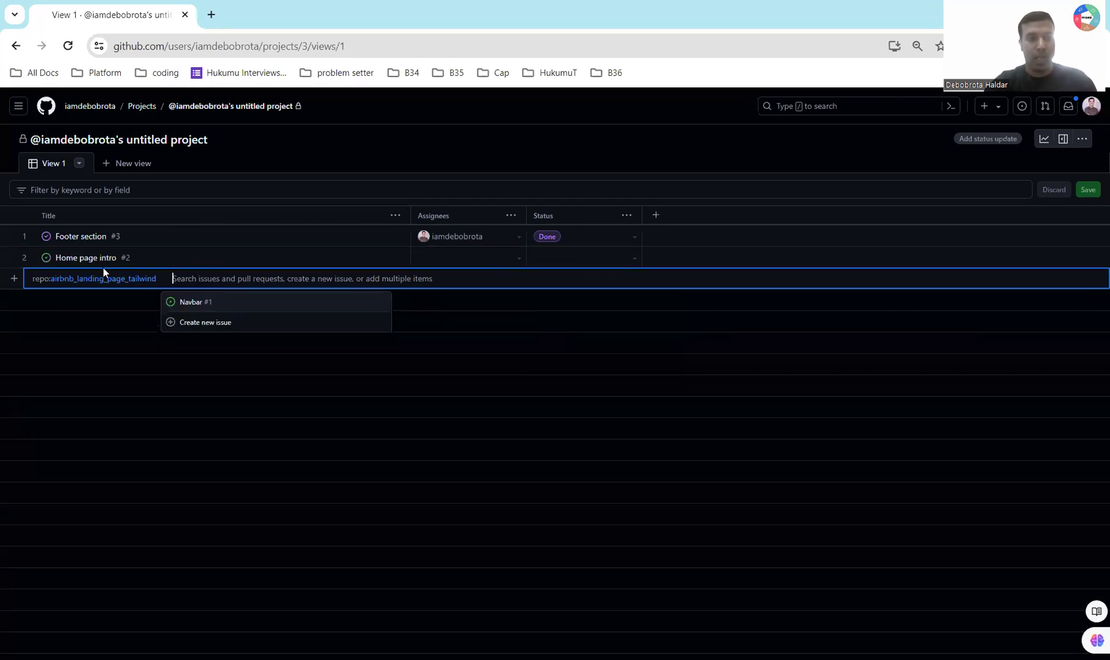
{"action": "left_click", "coordinate": [516, 257]}
{"action": "left_click", "coordinate": [516, 257]}
{"action": "left_click", "coordinate": [423, 354]}
{"action": "left_click", "coordinate": [384, 327]}
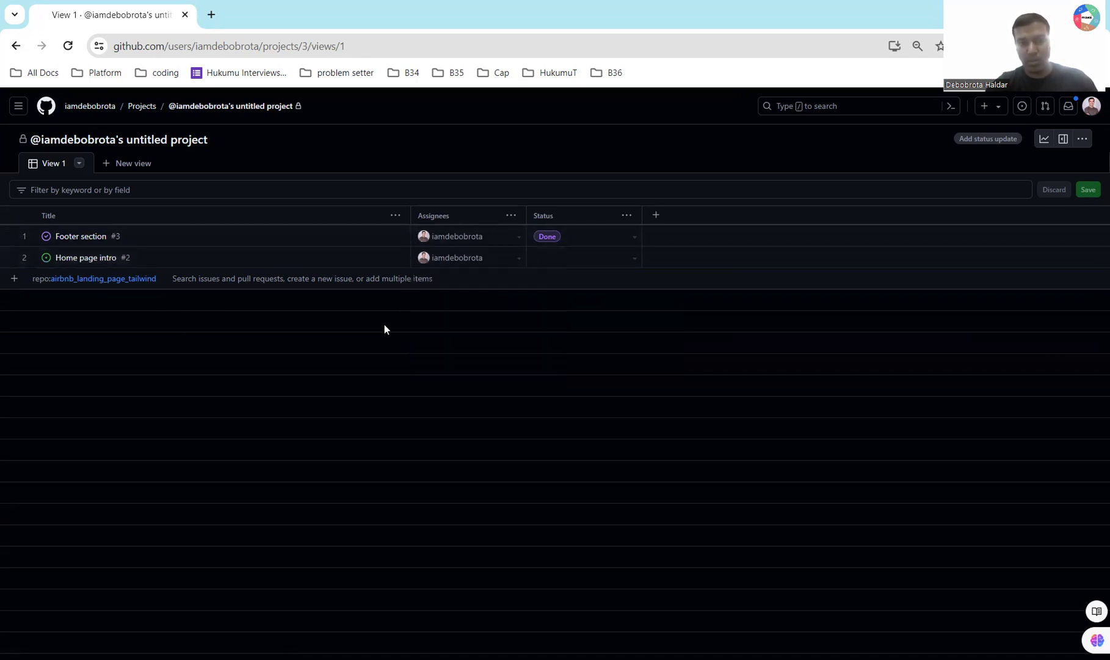
- Set the Home page intro issue's status to In Progress, and change it to Todo
{"action": "left_click", "coordinate": [634, 259]}
{"action": "left_click", "coordinate": [635, 260]}
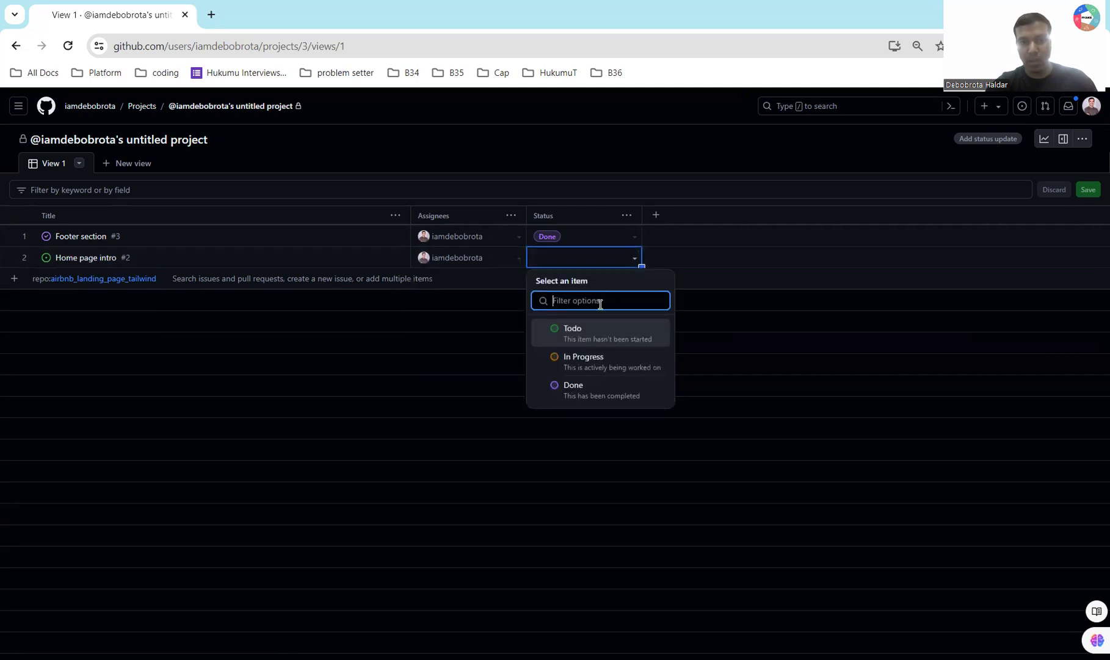
{"action": "left_click", "coordinate": [565, 359]}
{"action": "left_click", "coordinate": [635, 258]}
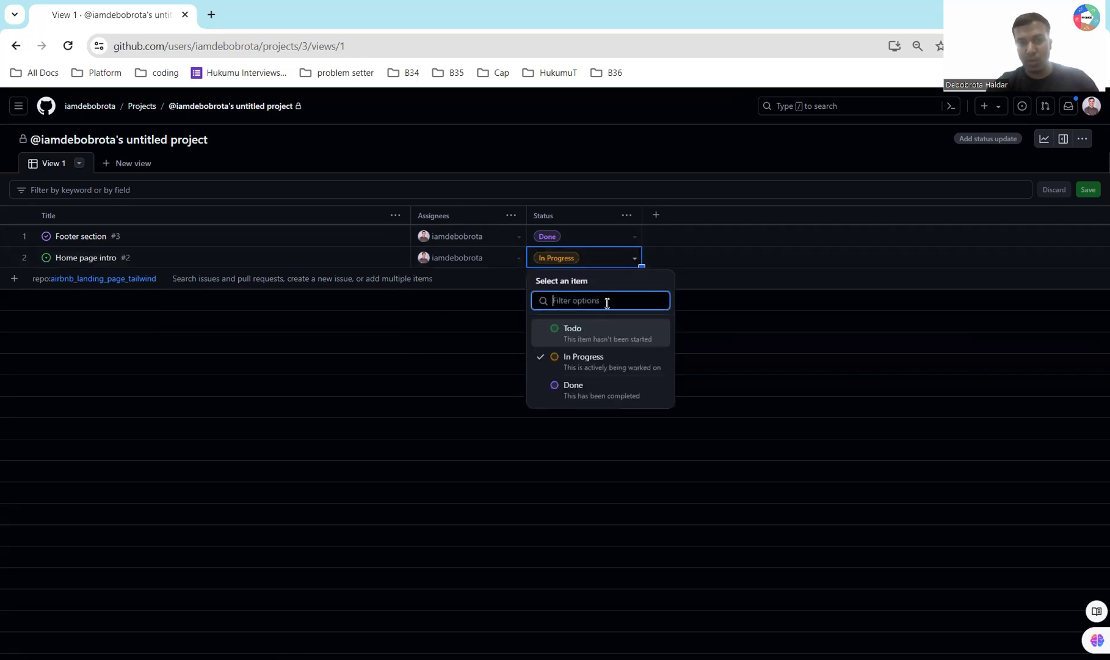
{"action": "left_click", "coordinate": [579, 345]}
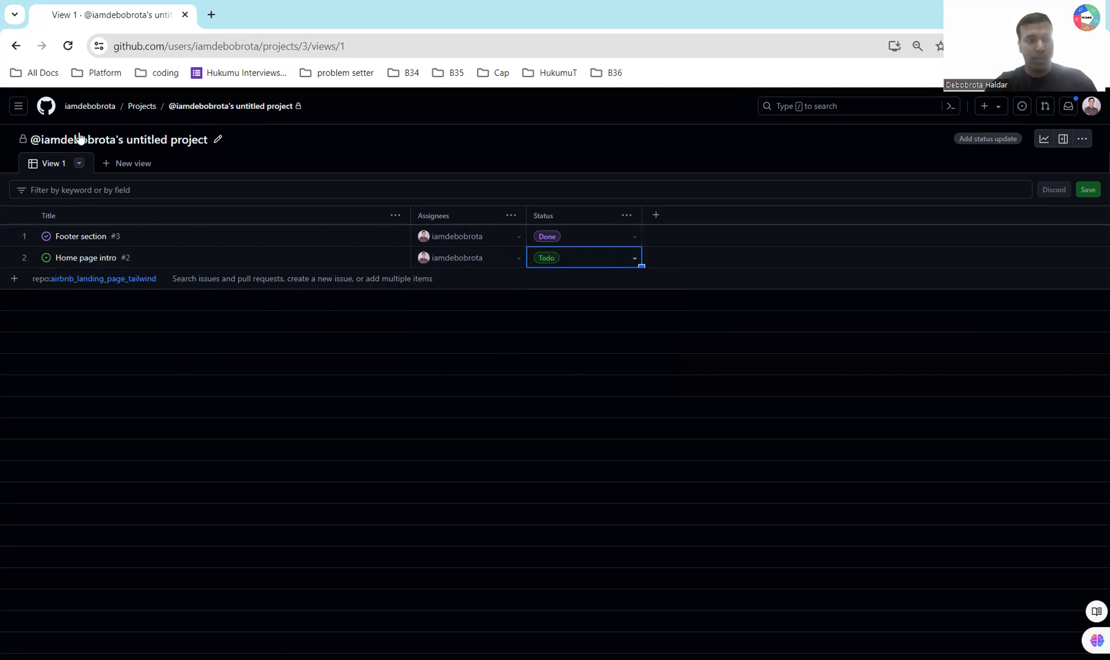
- Rename the project "Airbnb Landing page UI", save the changes and return to the project table
{"action": "left_click", "coordinate": [217, 142]}
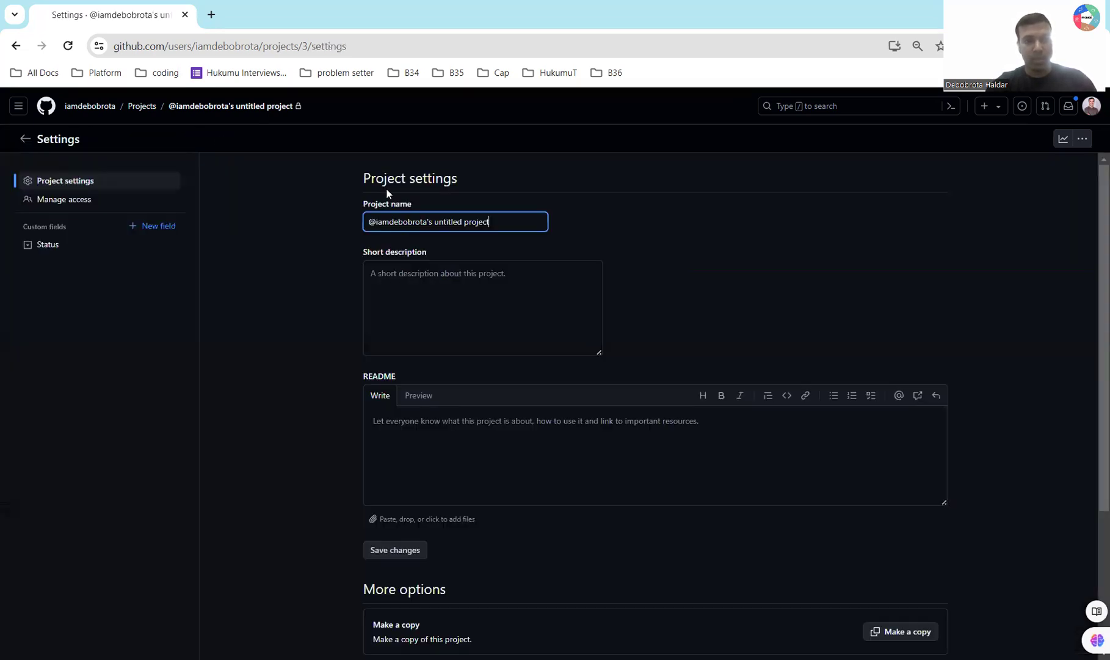
{"action": "triple_click", "coordinate": [497, 226]}
{"action": "key", "text": "BackSpace"}
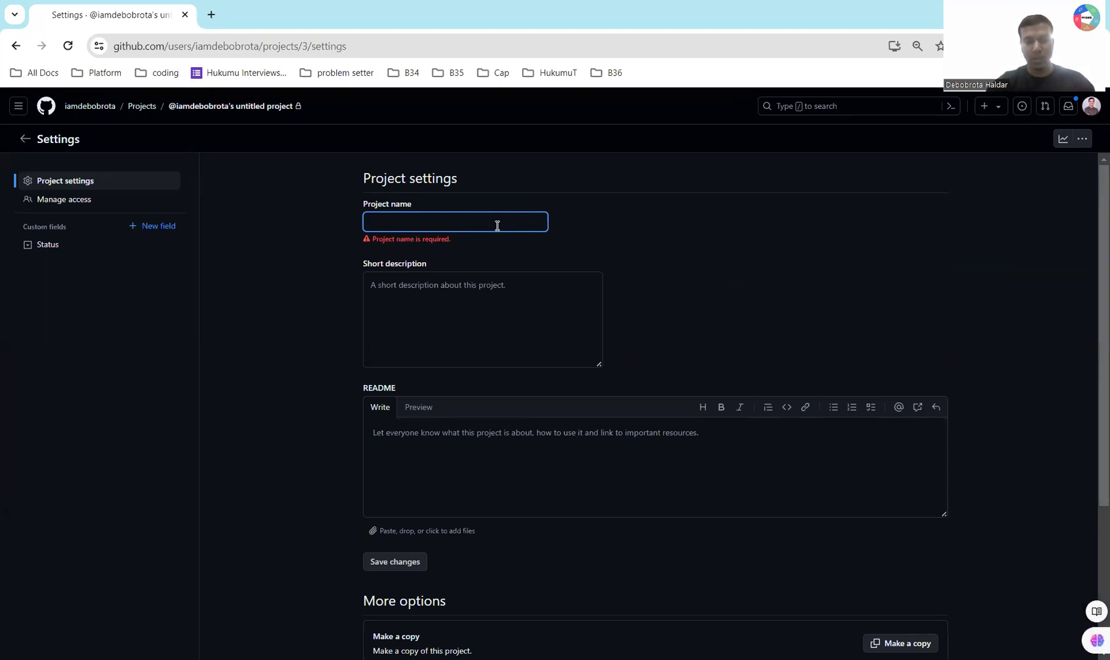
{"action": "type", "text": "Airbnb "}
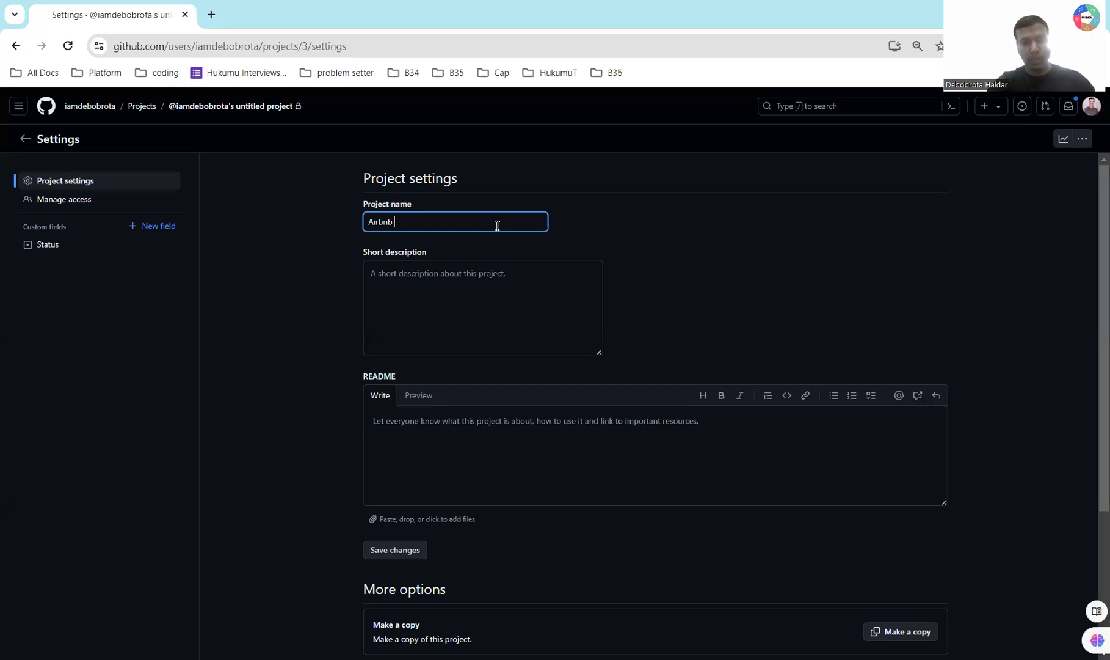
{"action": "type", "text": "Landing page UI"}
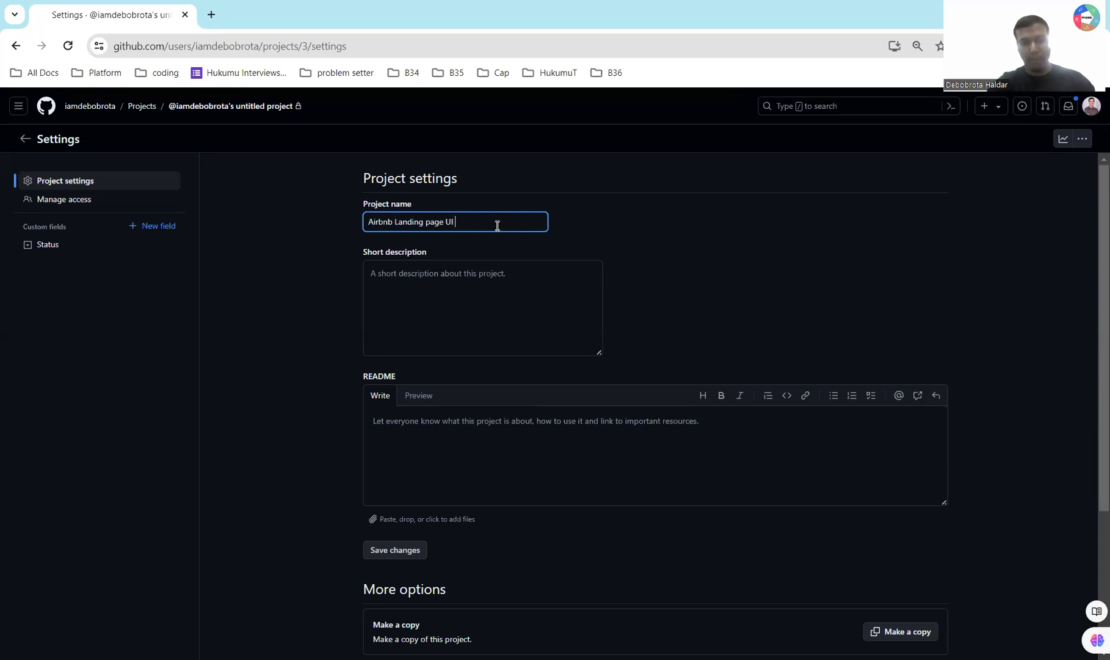
{"action": "scroll", "coordinate": [429, 437], "scroll_direction": "down", "scroll_amount": 3}
{"action": "left_click", "coordinate": [396, 352]}
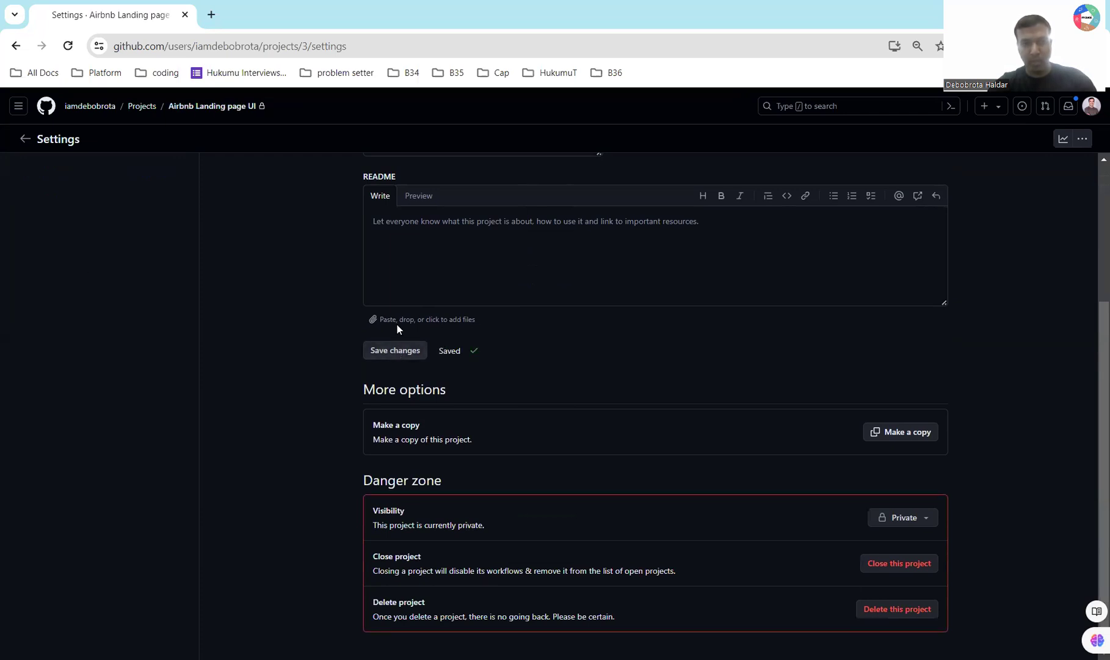
{"action": "scroll", "coordinate": [397, 324], "scroll_direction": "up", "scroll_amount": 3}
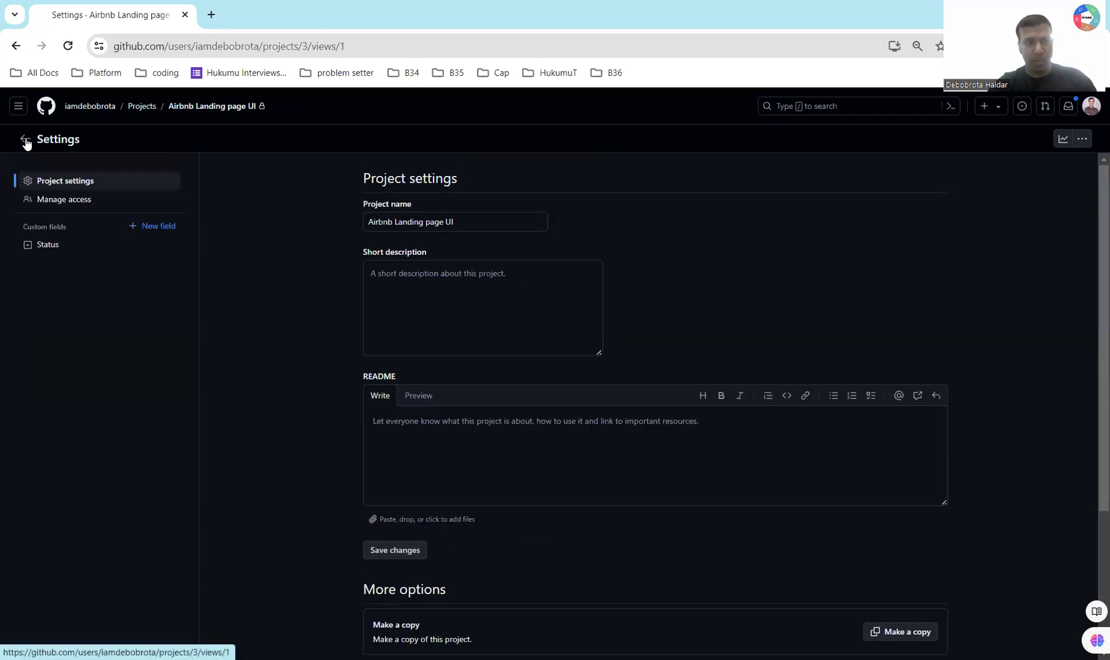
{"action": "left_click", "coordinate": [25, 139]}
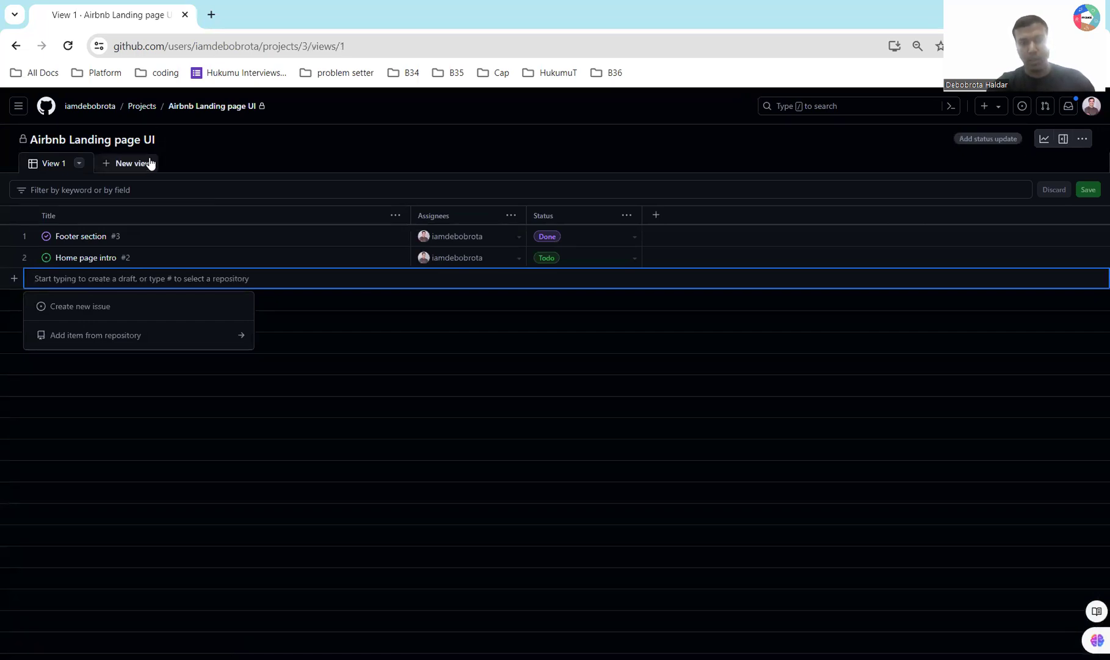
- Add a new view with the Board layout to the project
{"action": "left_click", "coordinate": [103, 431]}
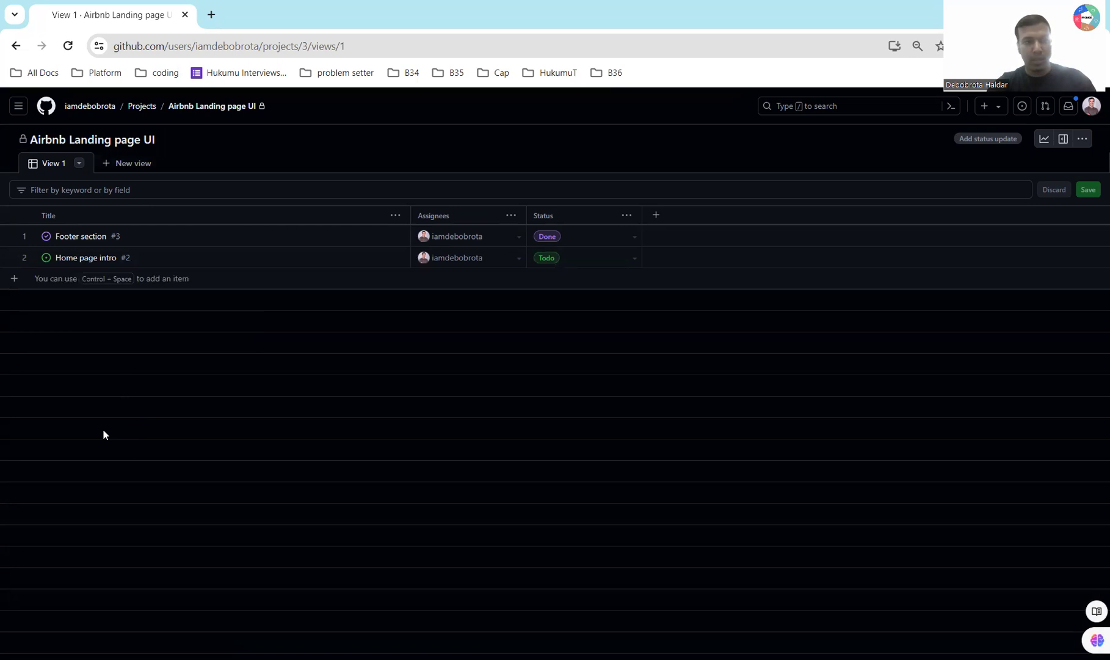
{"action": "left_click", "coordinate": [131, 166]}
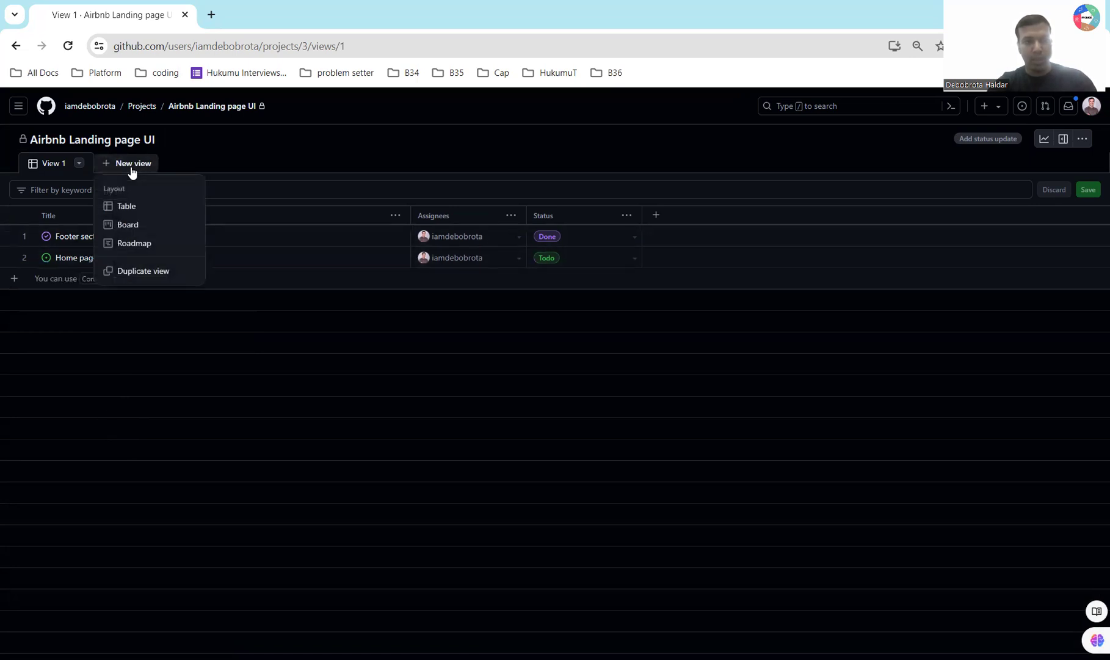
{"action": "left_click", "coordinate": [155, 232]}
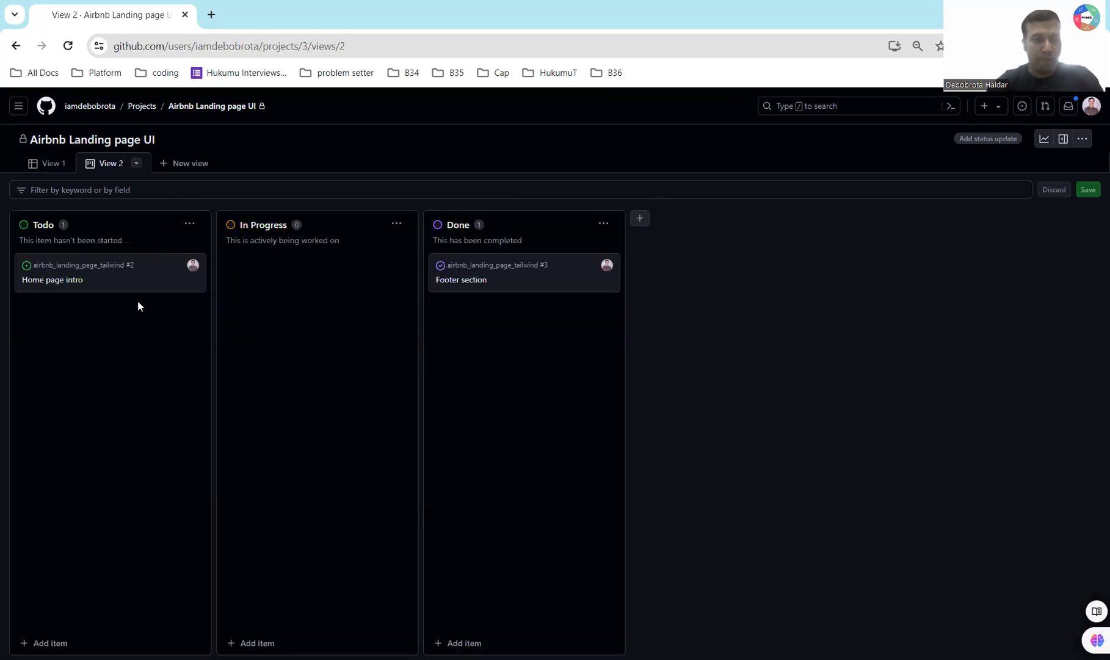
- Move the Home page intro card to In Progress, on to Done and back to In Progress on the board
{"action": "mouse_move", "coordinate": [564, 267]}
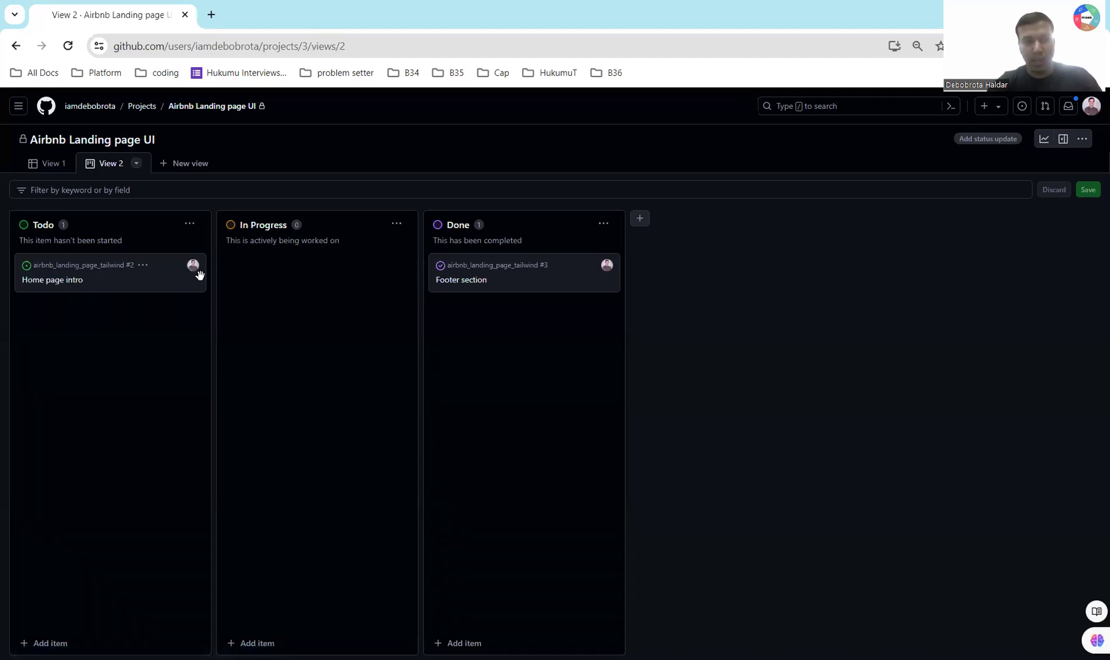
{"action": "left_click_drag", "start_coordinate": [148, 282], "coordinate": [358, 338]}
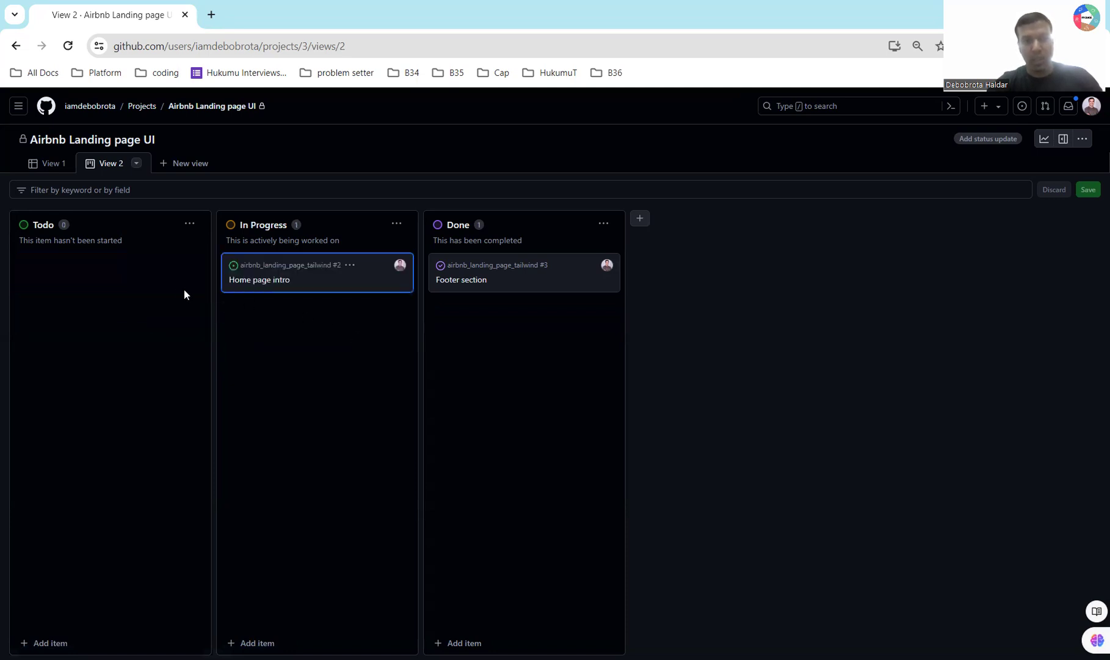
{"action": "left_click_drag", "start_coordinate": [342, 274], "coordinate": [508, 376]}
{"action": "left_click_drag", "start_coordinate": [564, 323], "coordinate": [353, 319]}
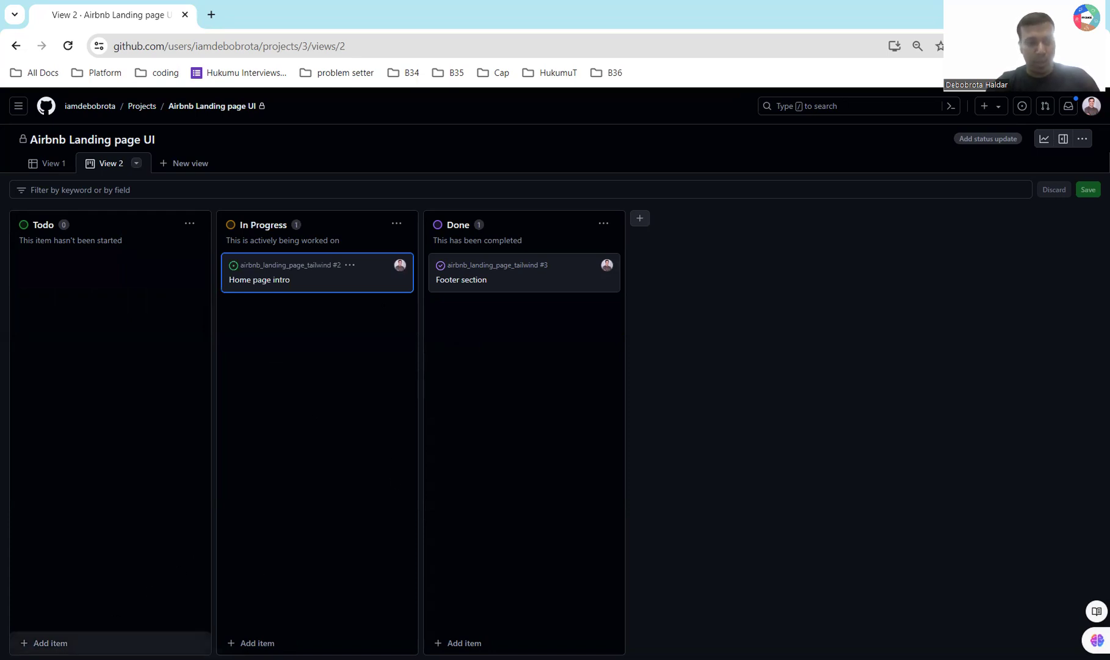
{"action": "left_click", "coordinate": [56, 642]}
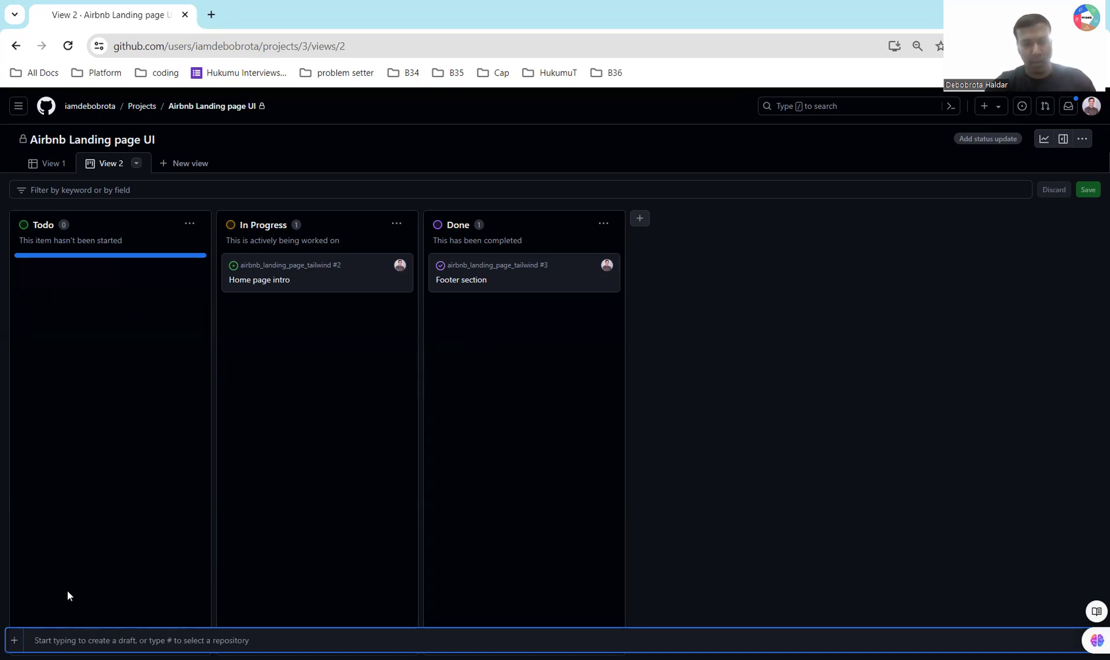
{"action": "key", "text": "Escape"}
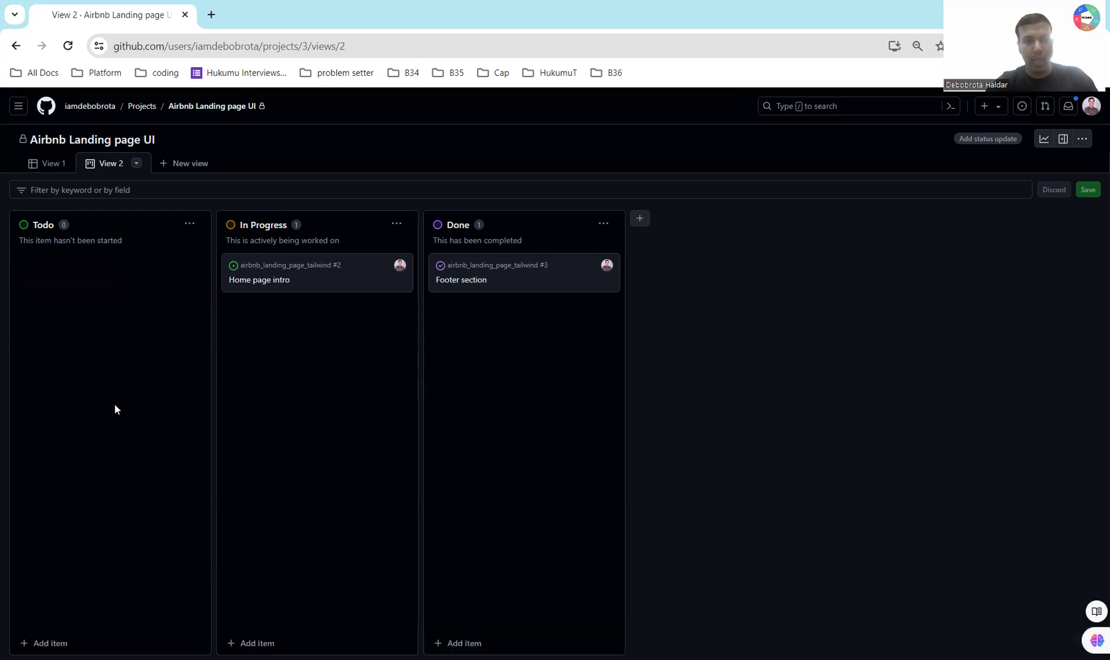
- Open the Home page intro issue from the board and review its task list and activity history
{"action": "left_click", "coordinate": [257, 281]}
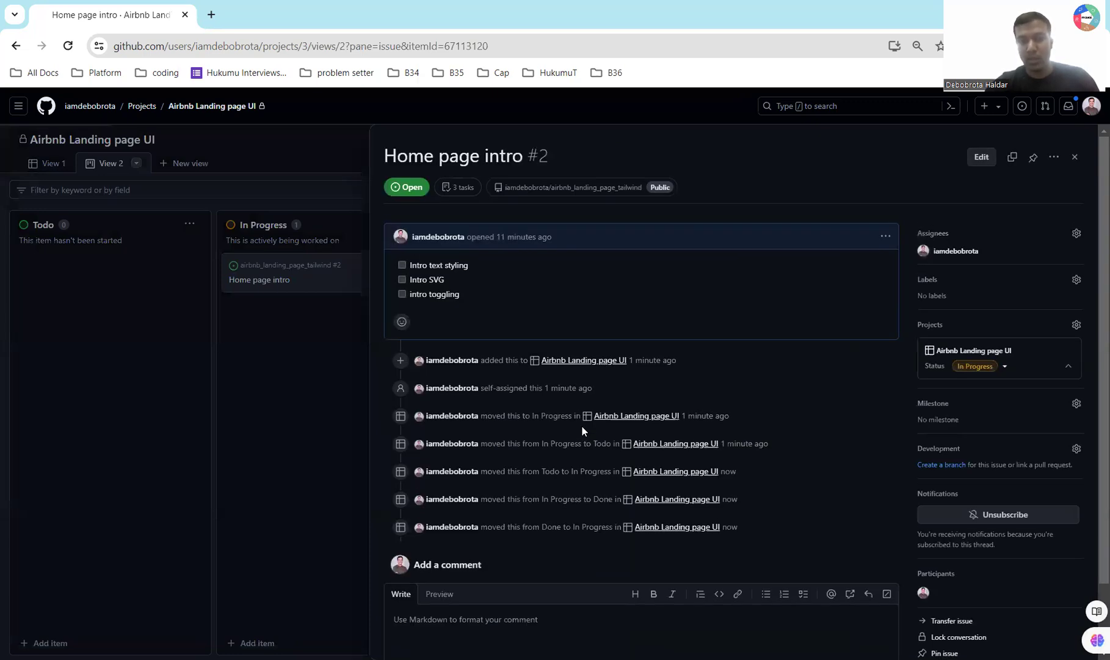
{"action": "scroll", "coordinate": [581, 425], "scroll_direction": "down", "scroll_amount": 2}
{"action": "scroll", "coordinate": [581, 425], "scroll_direction": "up", "scroll_amount": 2}
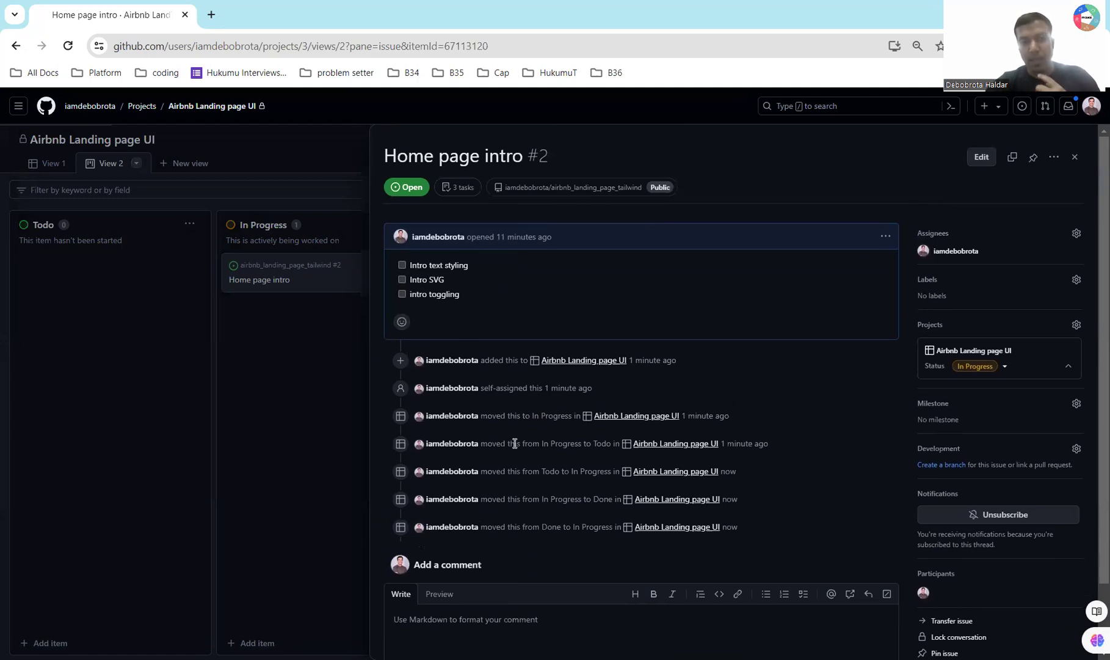
- Write the comment "While creating the navbar how to add the icons" on the Home page intro issue
{"action": "scroll", "coordinate": [515, 443], "scroll_direction": "down", "scroll_amount": 2}
{"action": "left_click", "coordinate": [473, 566]}
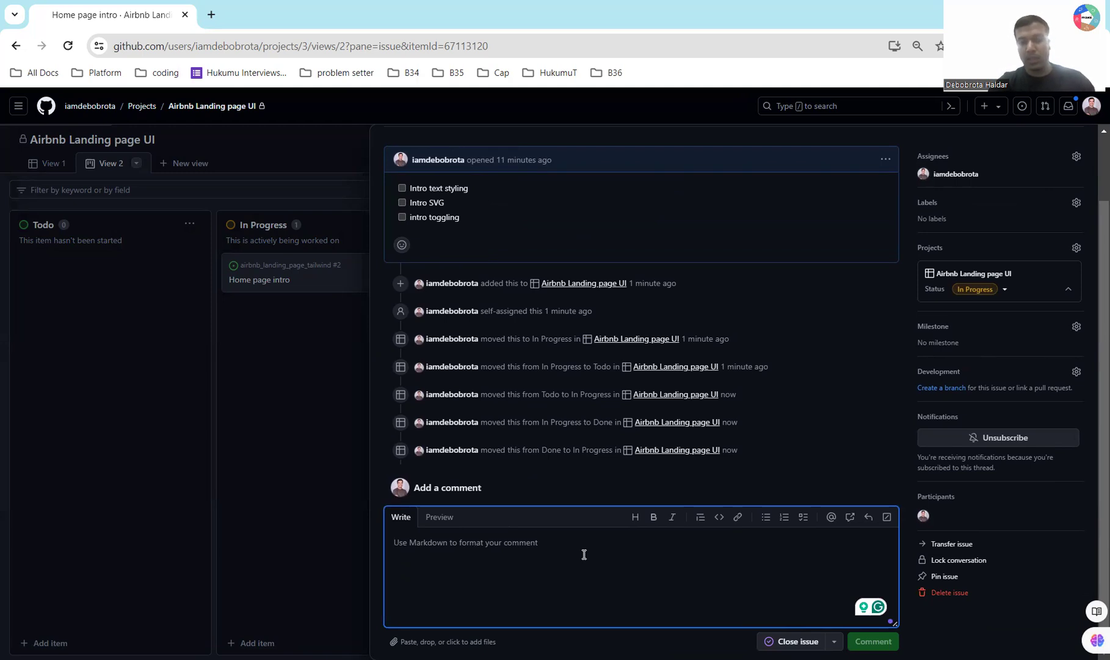
{"action": "type", "text": "WHile"}
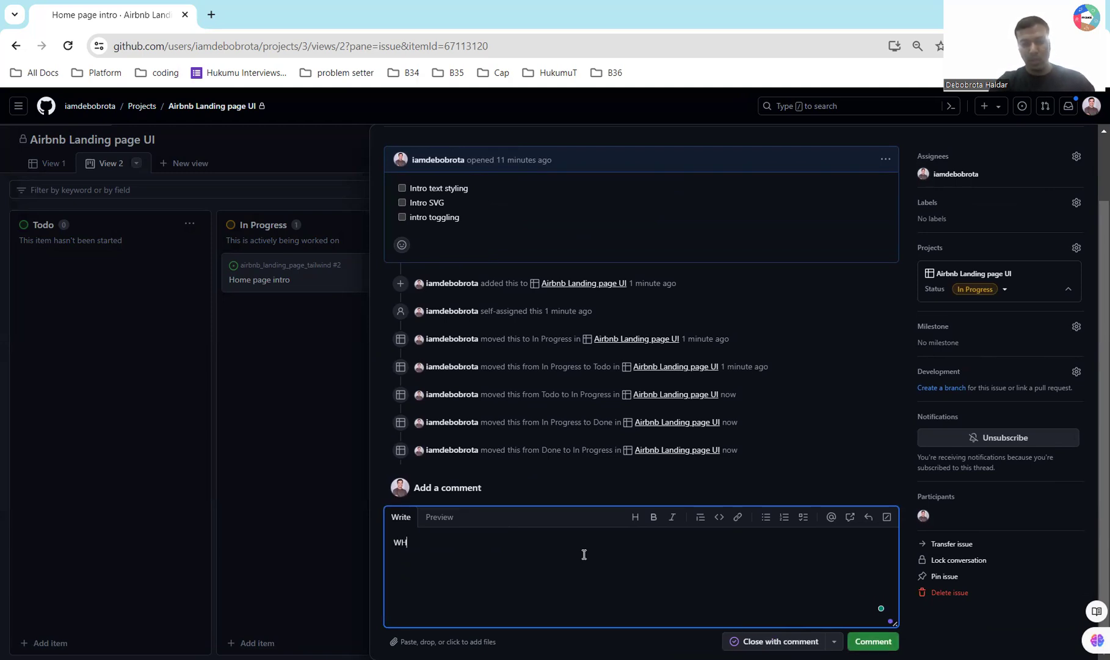
{"action": "key", "text": "BackSpace"}
{"action": "key", "text": "BackSpace"}
{"action": "key", "text": "BackSpace"}
{"action": "key", "text": "BackSpace"}
{"action": "key", "text": "BackSpace"}
{"action": "type", "text": "hile creating te"}
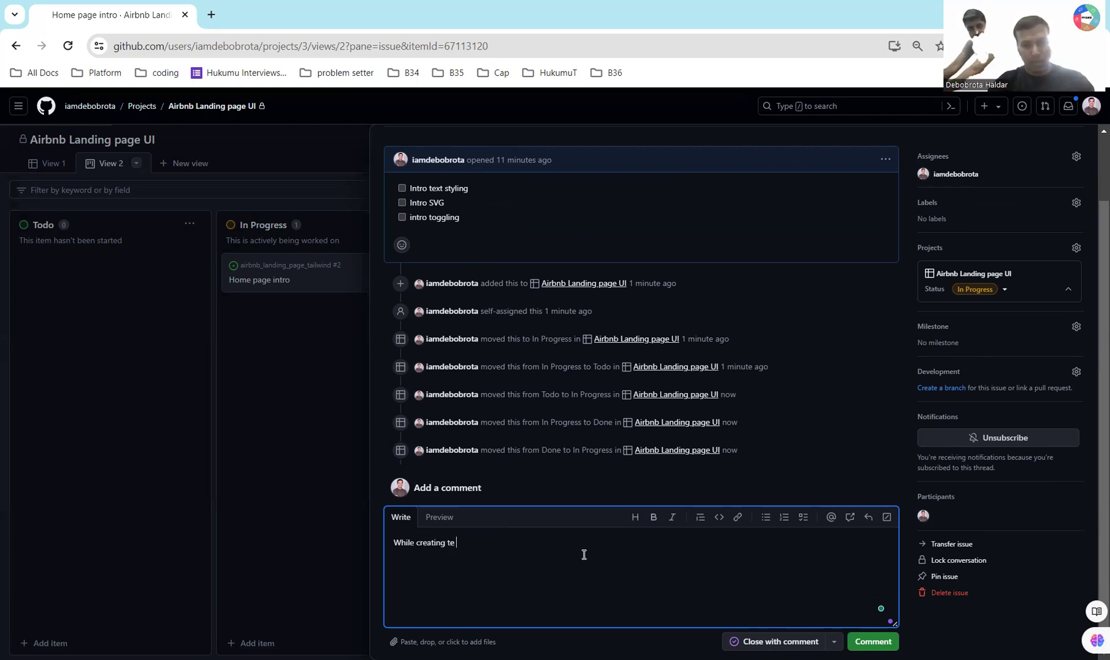
{"action": "key", "text": "BackSpace"}
{"action": "type", "text": "he nav"}
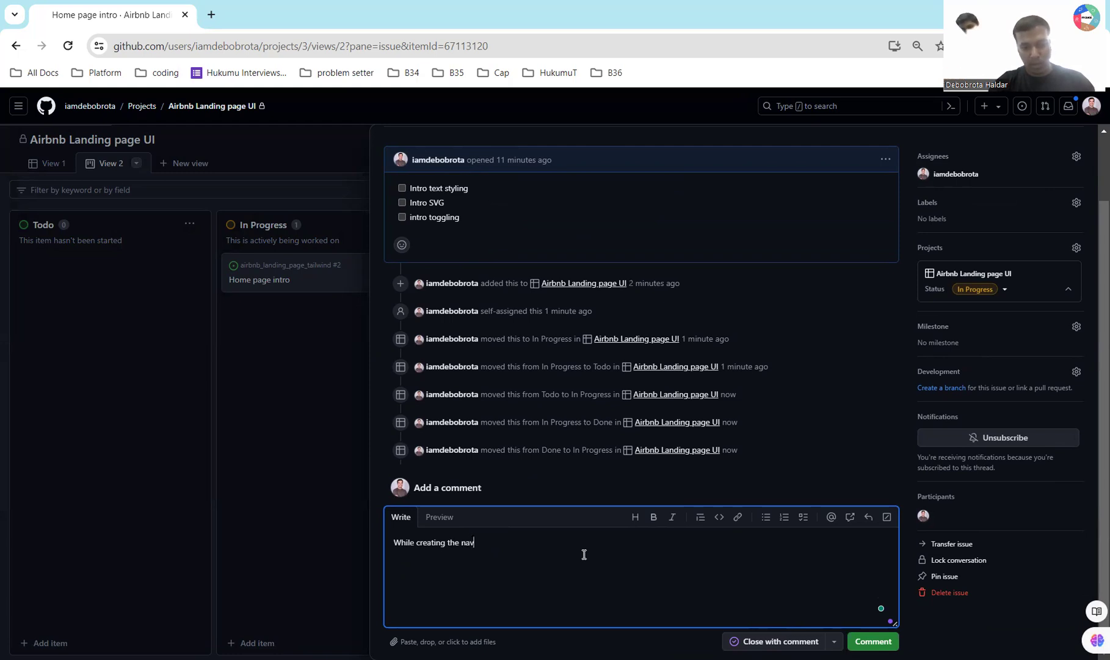
{"action": "type", "text": "bar how to add"}
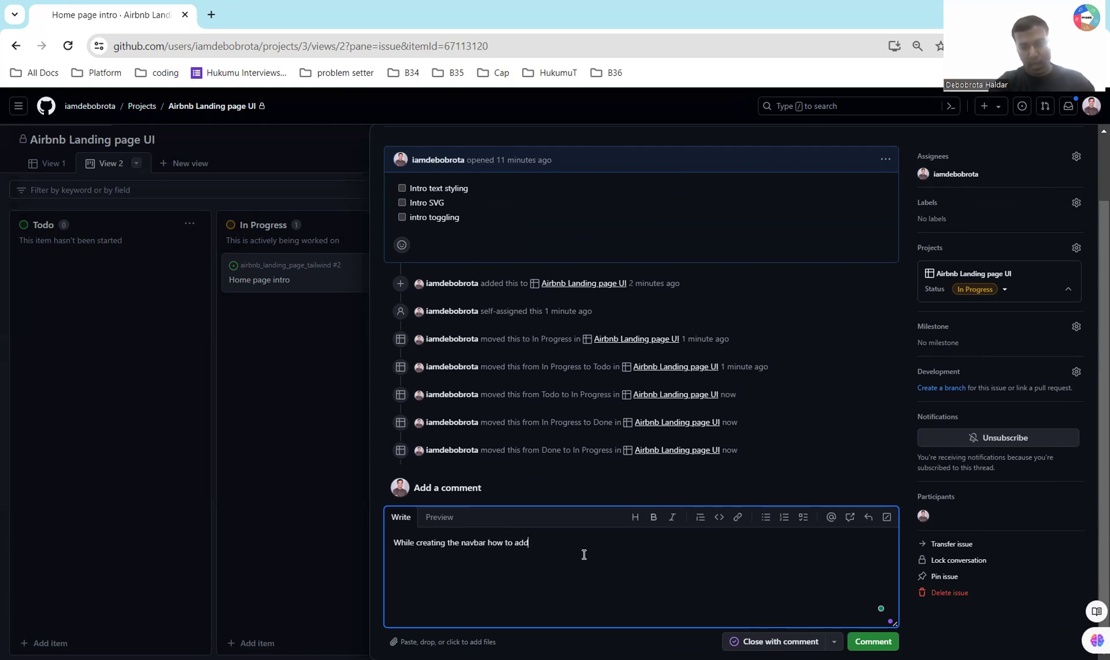
{"action": "type", "text": " the icons"}
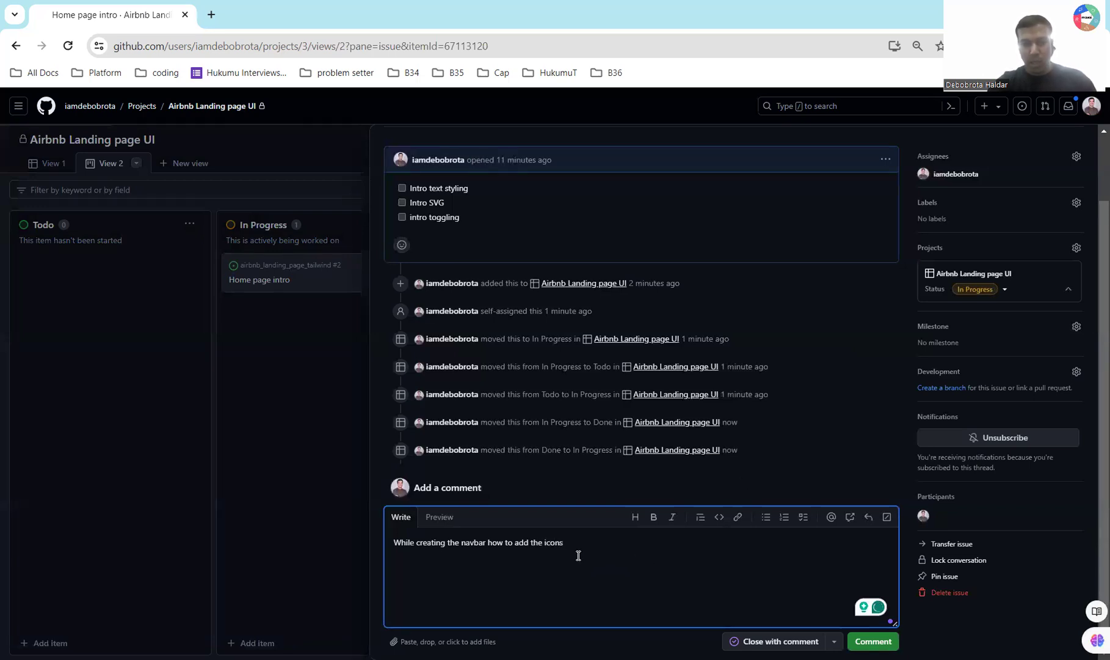
- Turn the comment text into a Markdown bullet point with a leading hyphen and post it
{"action": "left_click_drag", "start_coordinate": [577, 553], "coordinate": [277, 527]}
{"action": "key", "text": "Left"}
{"action": "type", "text": "-"}
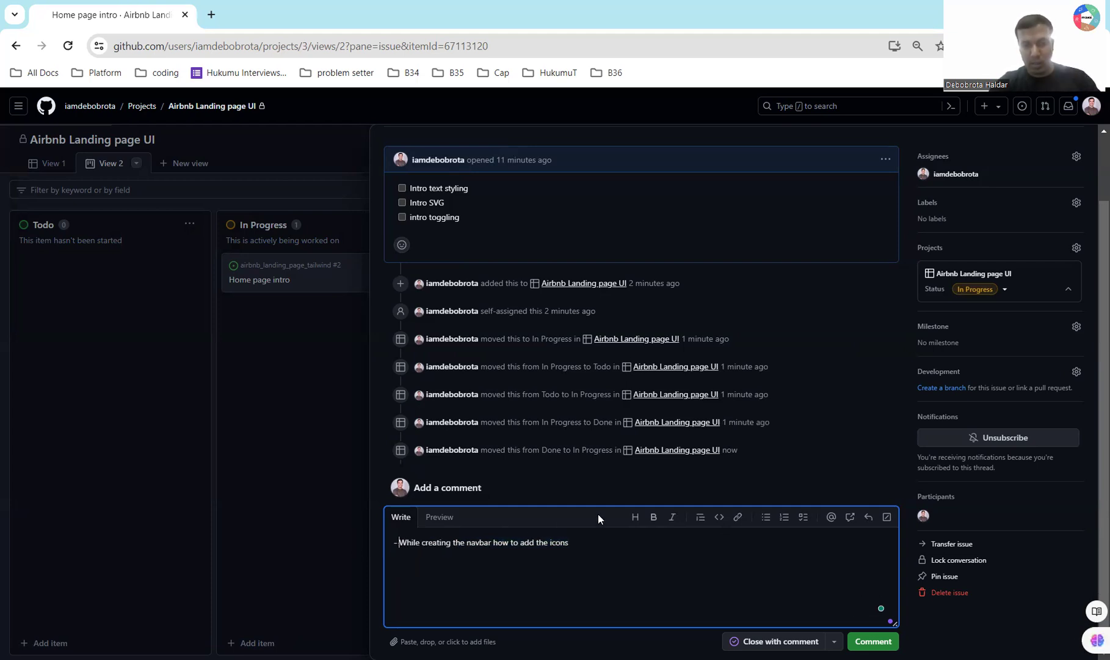
{"action": "left_click", "coordinate": [871, 641]}
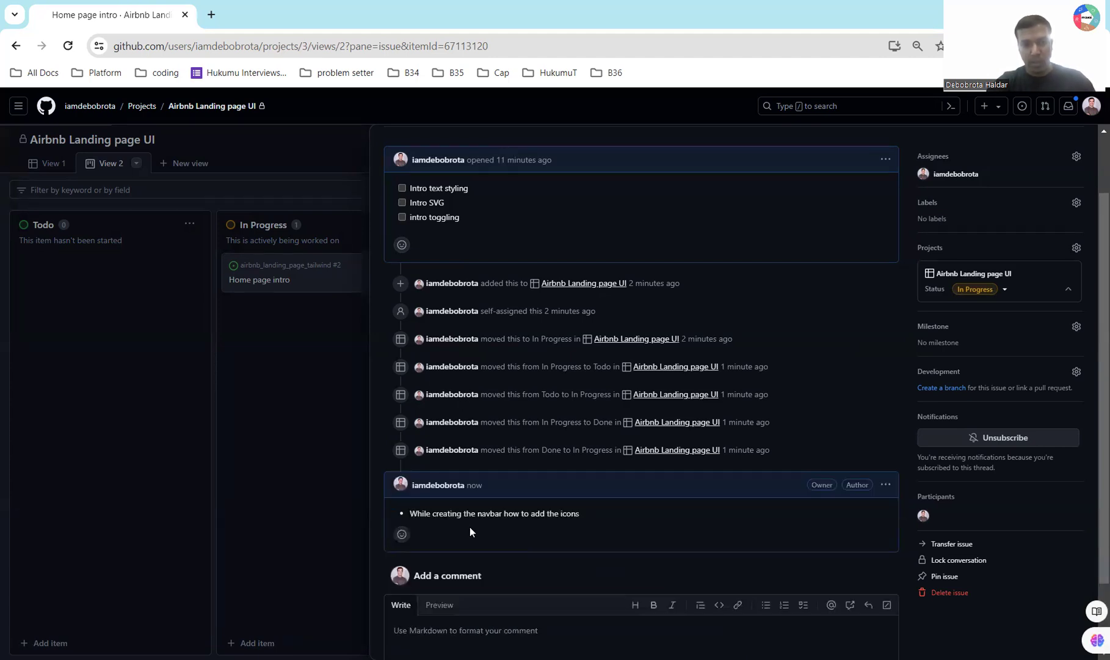
- Examine the newly posted navbar icons comment and close the issue to return to the board
{"action": "scroll", "coordinate": [469, 527], "scroll_direction": "down", "scroll_amount": 2}
{"action": "left_click_drag", "start_coordinate": [586, 433], "coordinate": [408, 430]}
{"action": "left_click", "coordinate": [408, 430]}
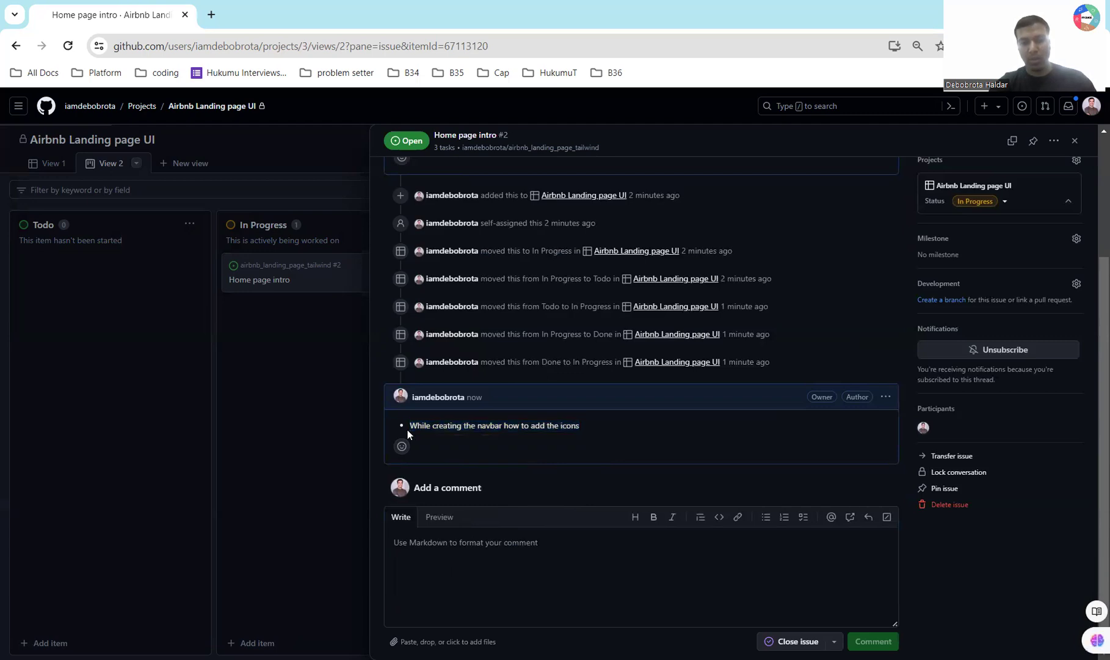
{"action": "left_click_drag", "start_coordinate": [595, 424], "coordinate": [409, 427]}
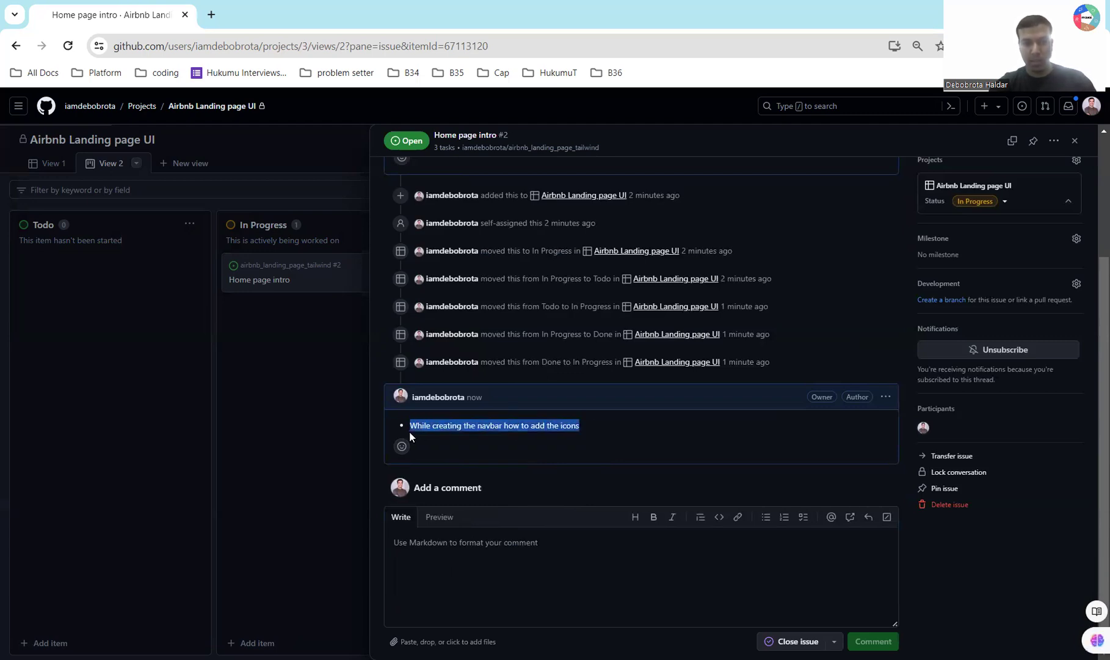
{"action": "left_click", "coordinate": [638, 429]}
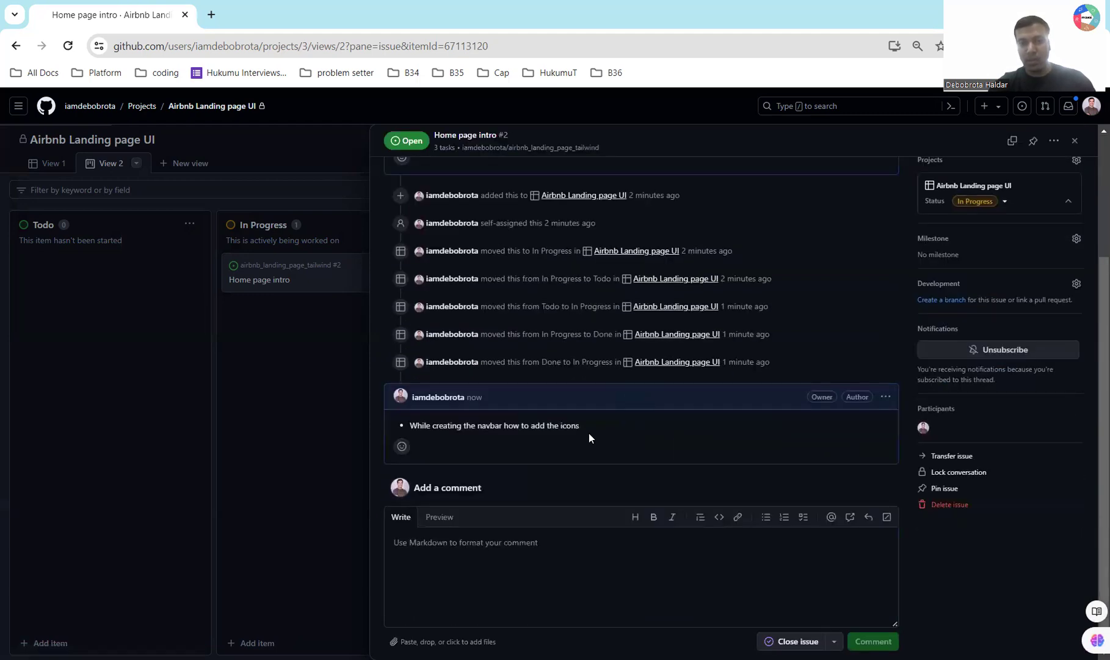
{"action": "left_click_drag", "start_coordinate": [589, 431], "coordinate": [406, 421]}
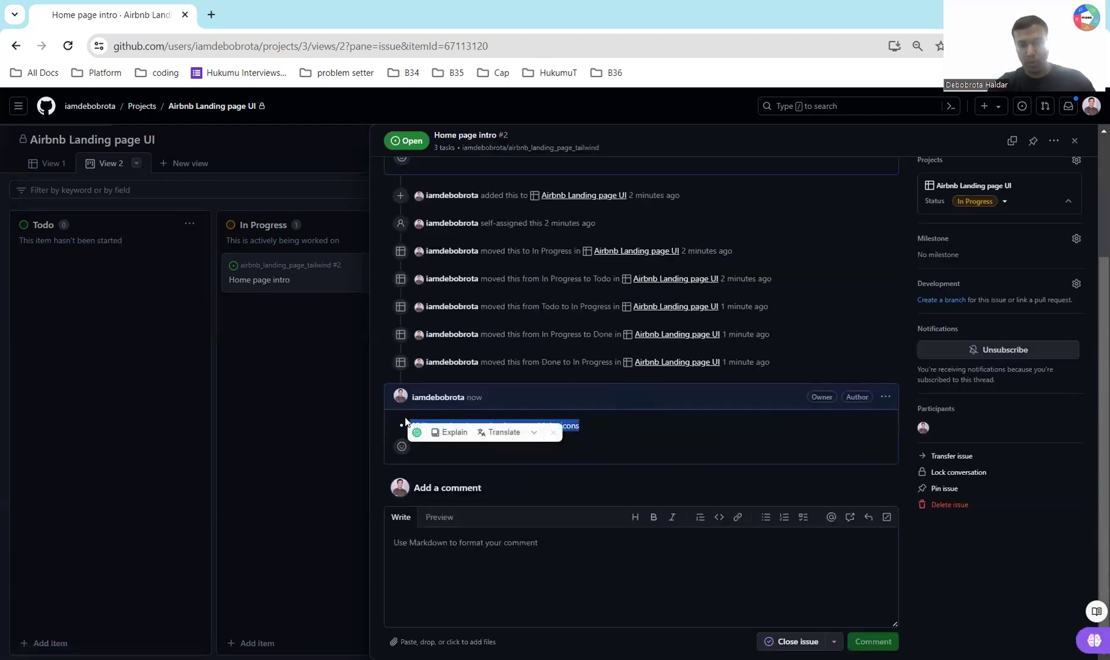
{"action": "left_click", "coordinate": [637, 438]}
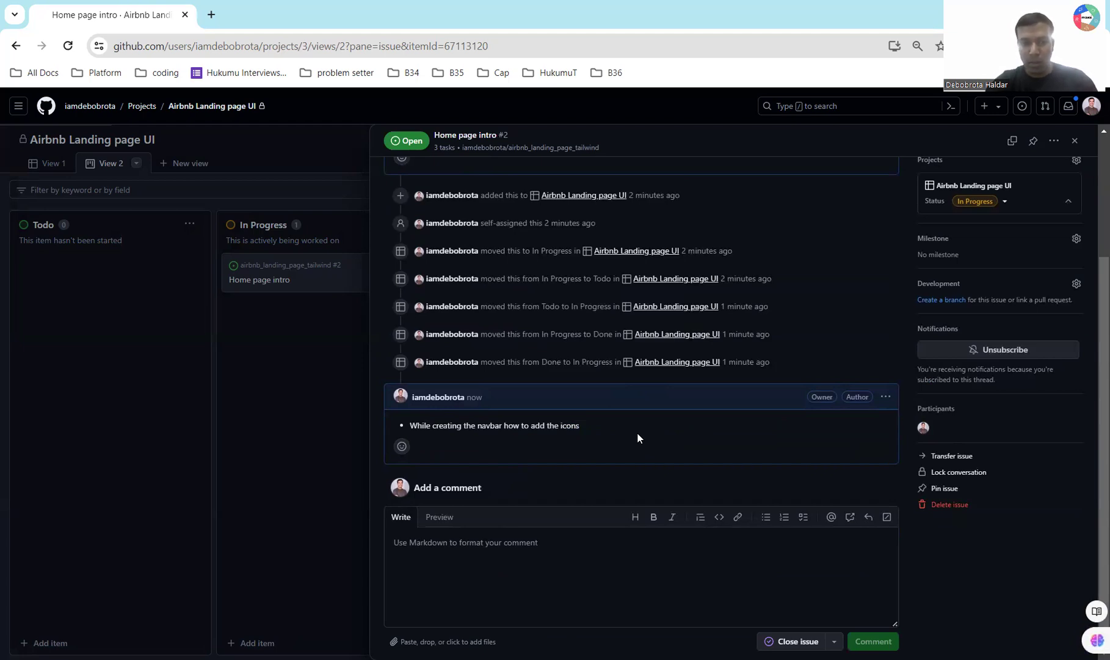
{"action": "left_click", "coordinate": [475, 562]}
{"action": "left_click", "coordinate": [324, 366]}
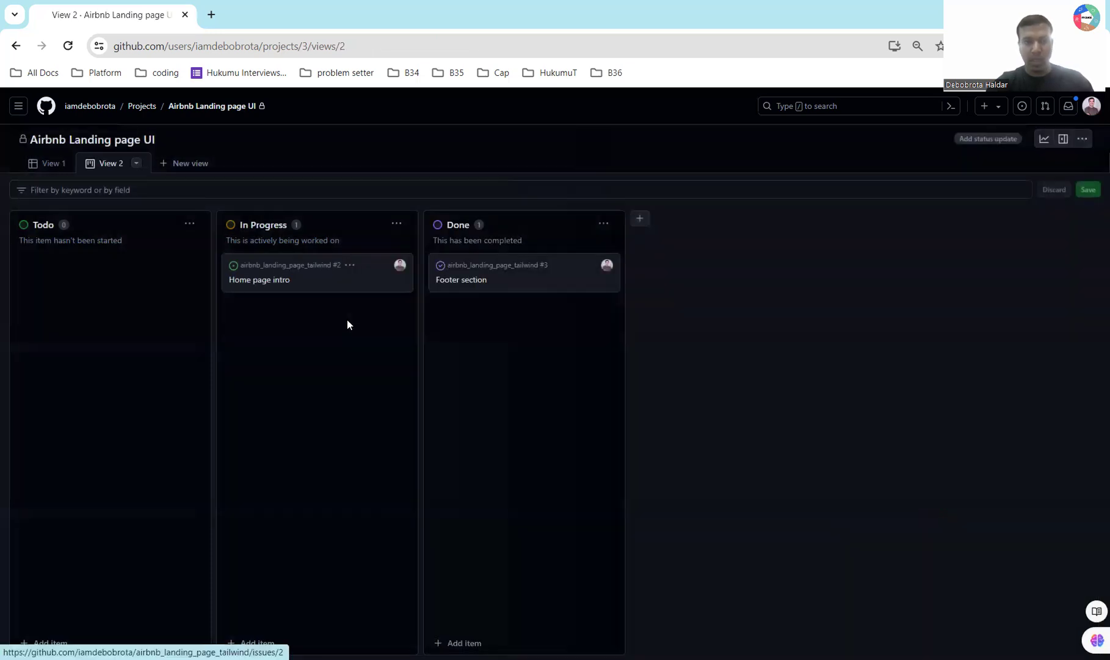
- Reopen the Home page intro issue pane, review its comment and task list, and return to the board
{"action": "left_click", "coordinate": [259, 279]}
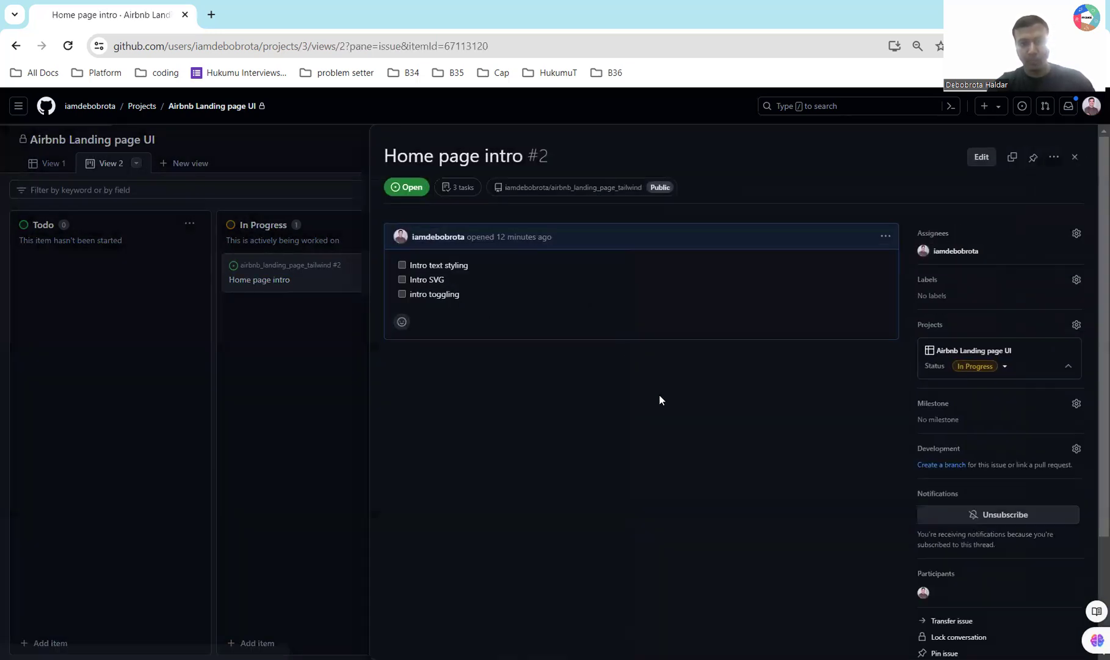
{"action": "scroll", "coordinate": [483, 339], "scroll_direction": "down", "scroll_amount": 3}
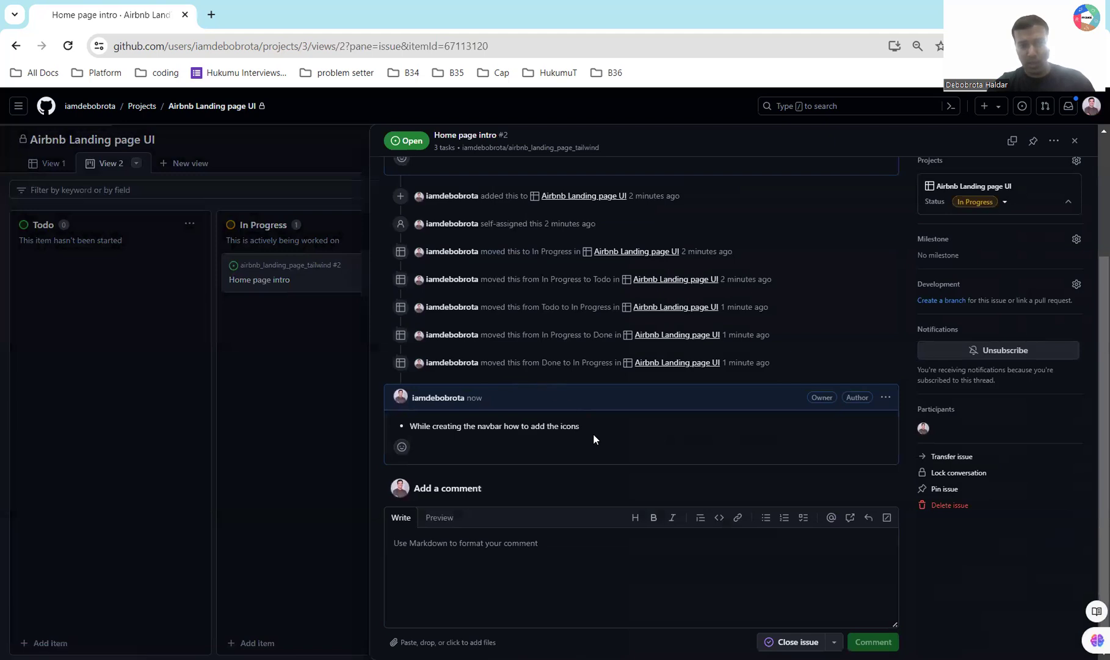
{"action": "left_click_drag", "start_coordinate": [593, 435], "coordinate": [385, 425]}
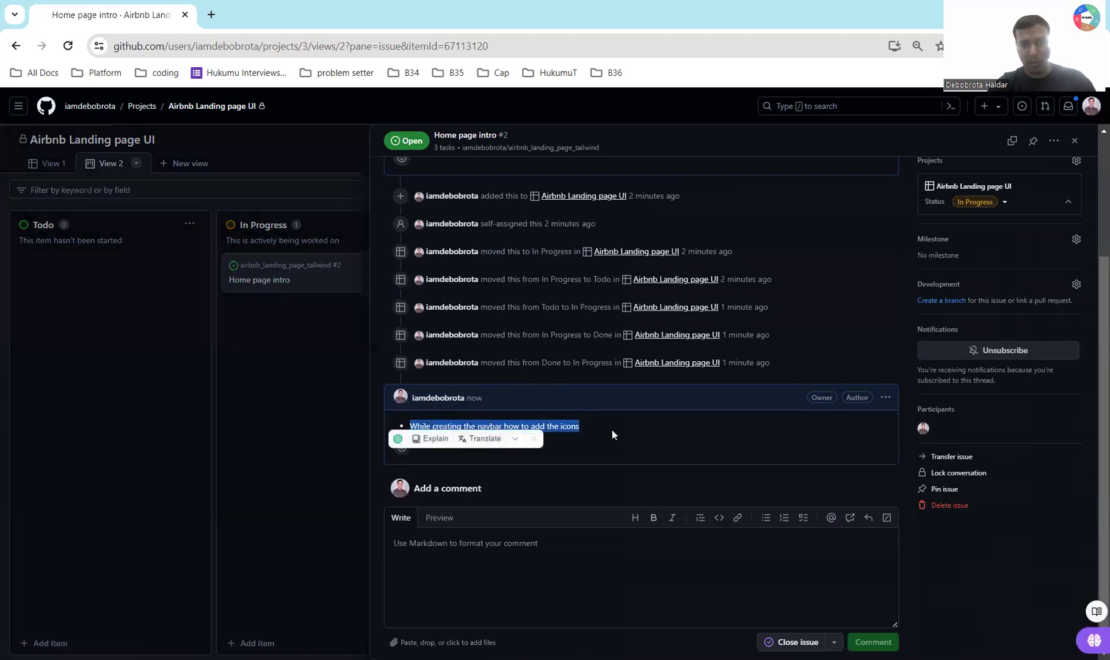
{"action": "left_click", "coordinate": [484, 568]}
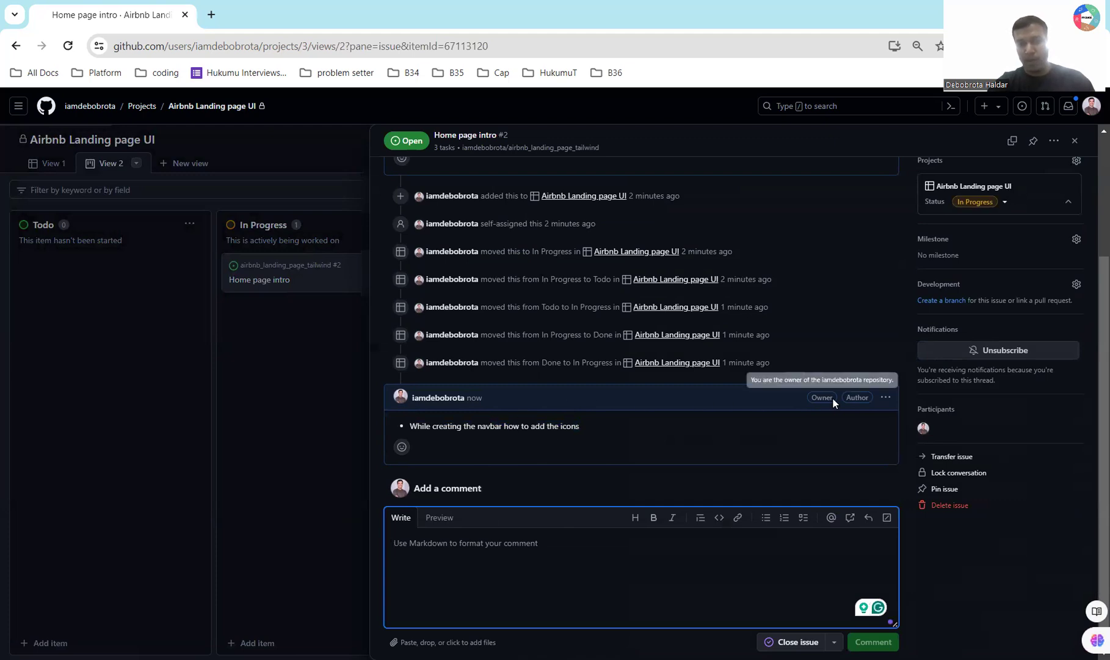
{"action": "scroll", "coordinate": [604, 435], "scroll_direction": "up", "scroll_amount": 3}
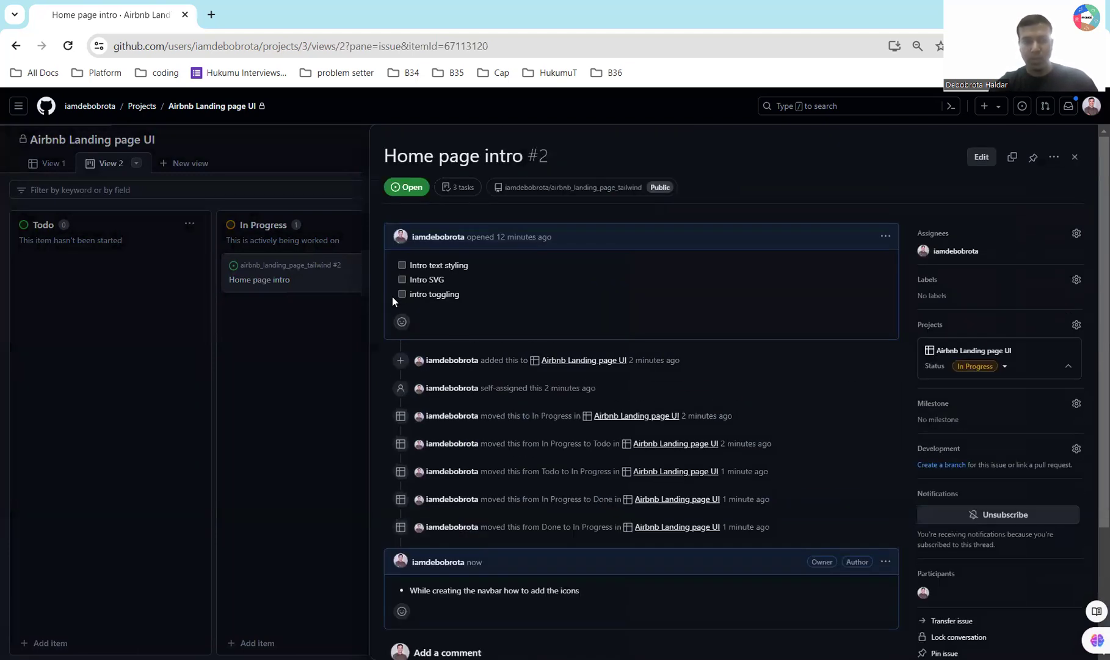
{"action": "left_click", "coordinate": [311, 294]}
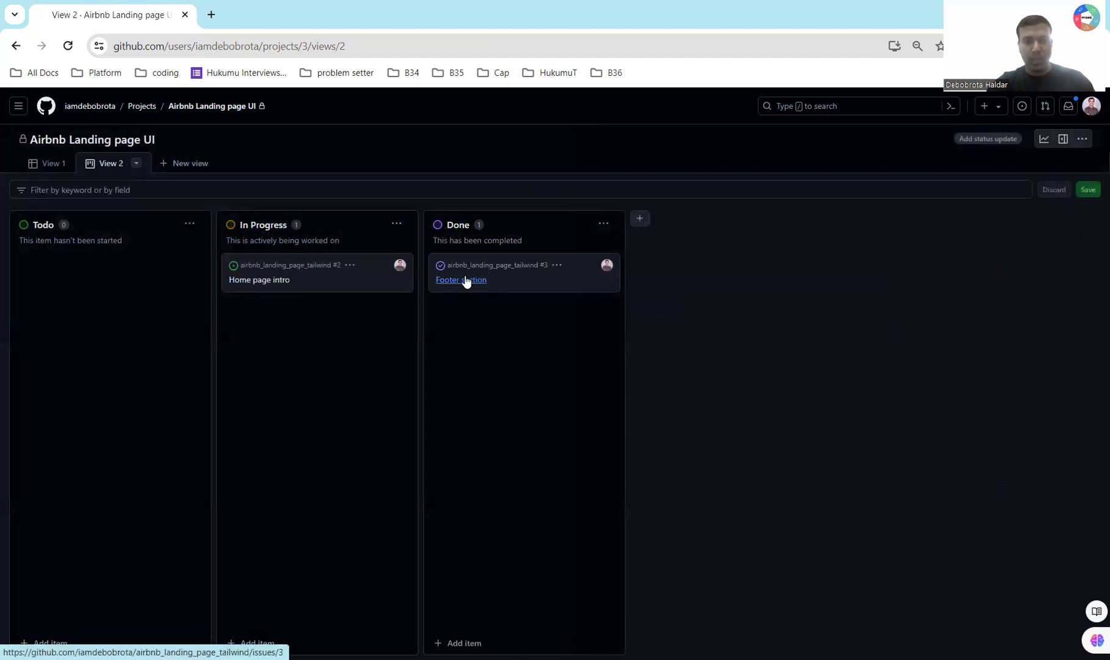
- Check the Footer section issue's state, and move the Home page intro card to Done and check its issue's state
{"action": "left_click", "coordinate": [464, 279]}
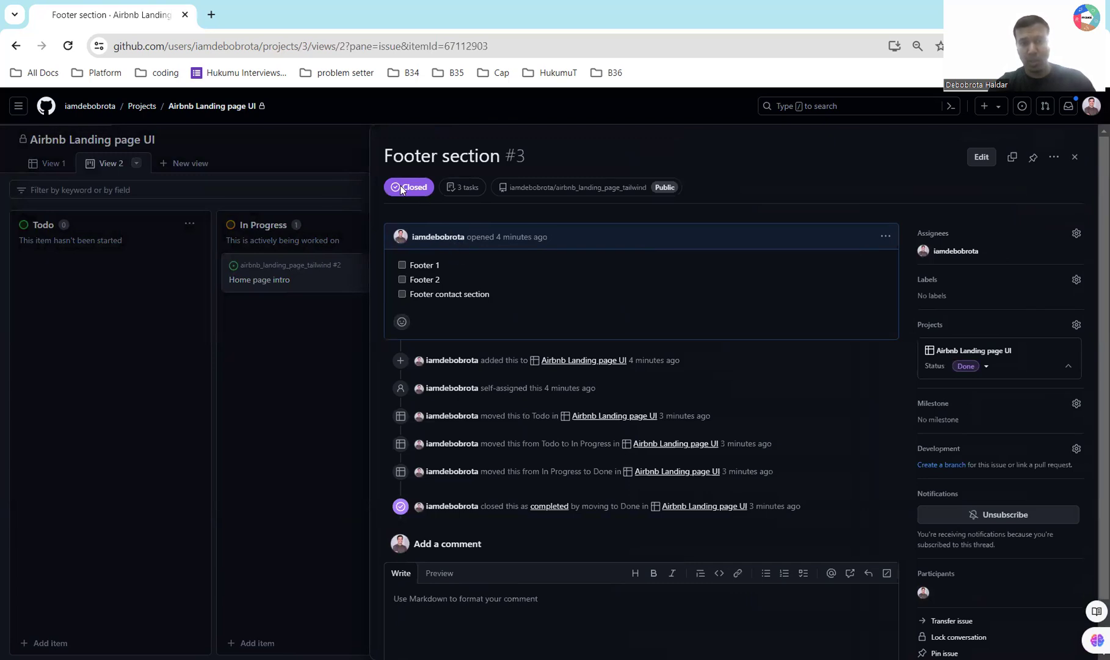
{"action": "left_click", "coordinate": [302, 360]}
{"action": "left_click_drag", "start_coordinate": [352, 278], "coordinate": [526, 357]}
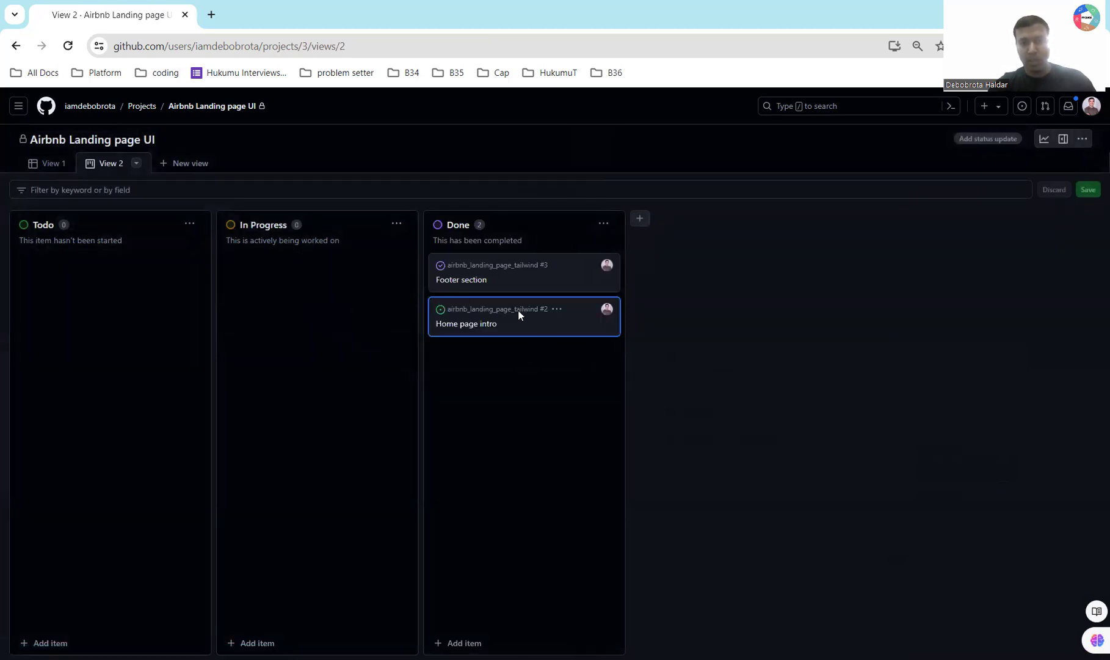
{"action": "left_click", "coordinate": [475, 325]}
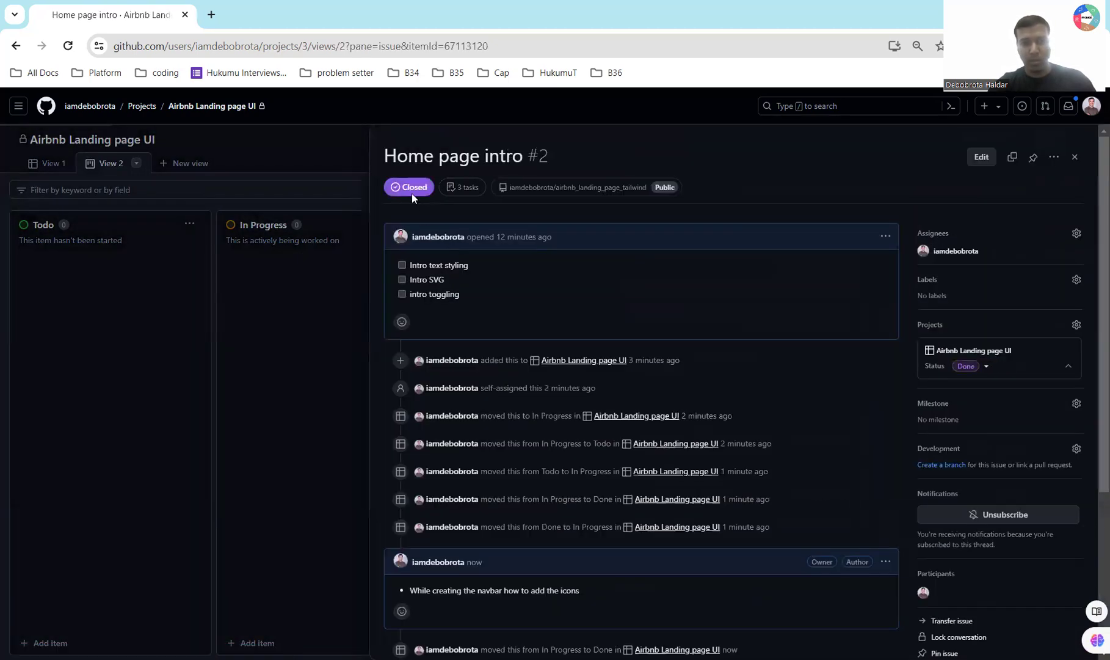
{"action": "left_click", "coordinate": [322, 278]}
- Move the Home page intro card back to In Progress and check its issue's state, reloading the page
{"action": "left_click_drag", "start_coordinate": [585, 323], "coordinate": [339, 299]}
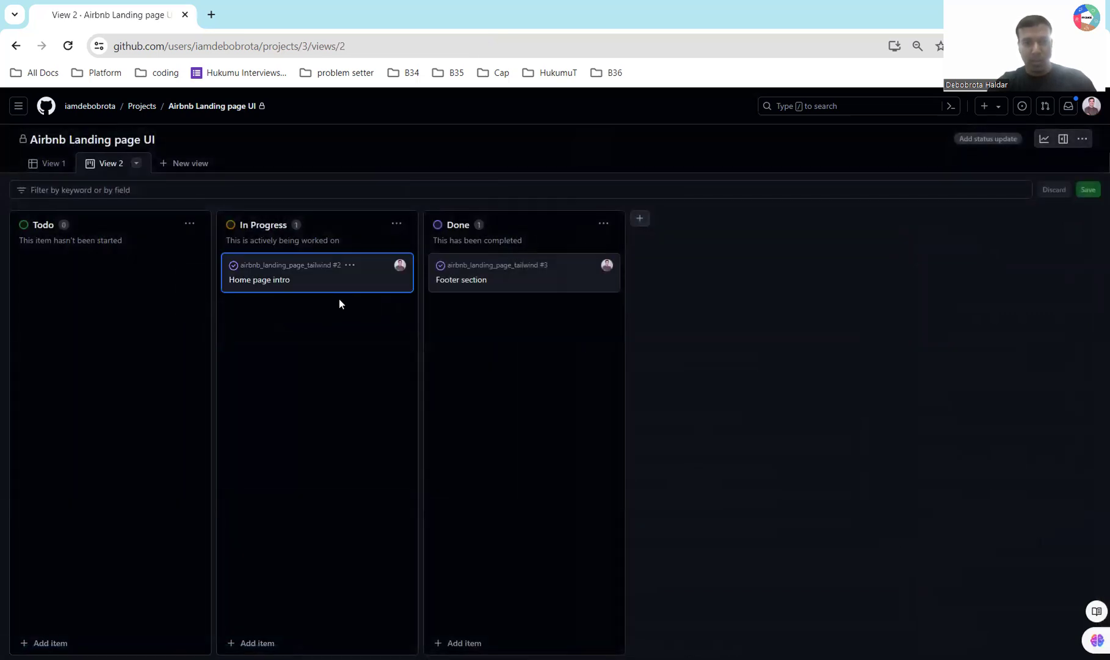
{"action": "left_click", "coordinate": [271, 282]}
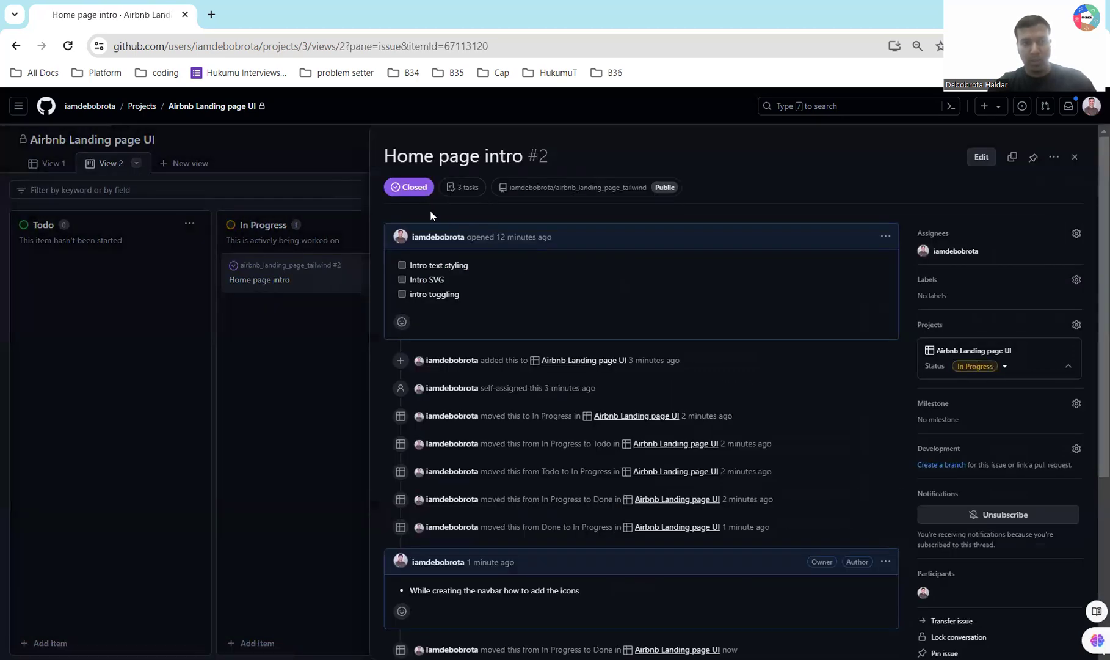
{"action": "left_click", "coordinate": [339, 348]}
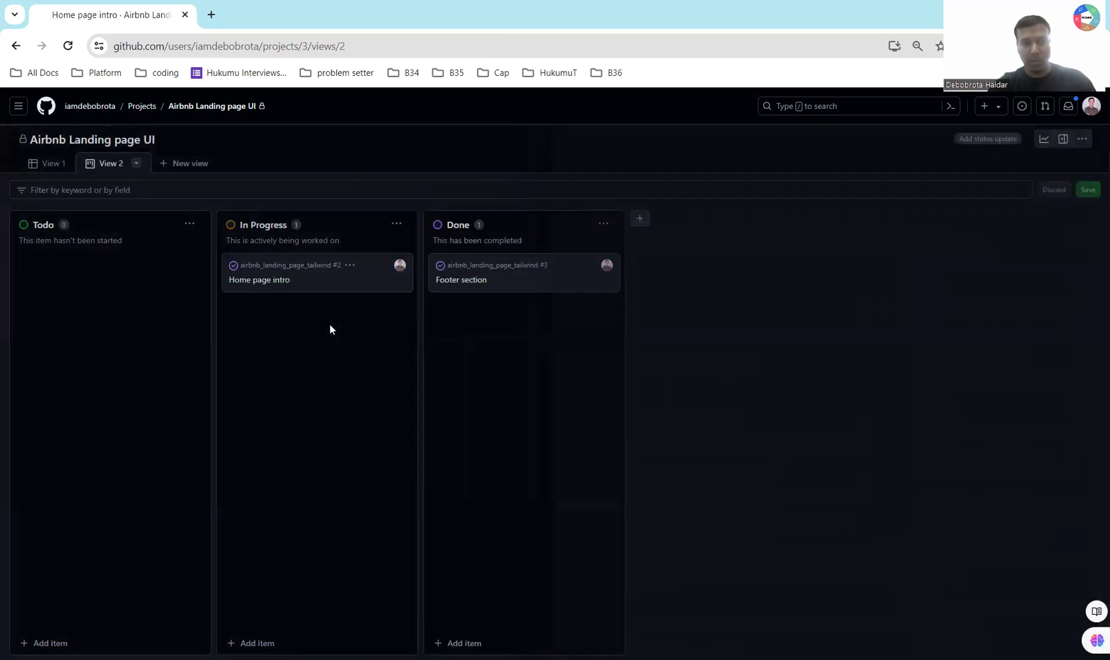
{"action": "left_click", "coordinate": [277, 282]}
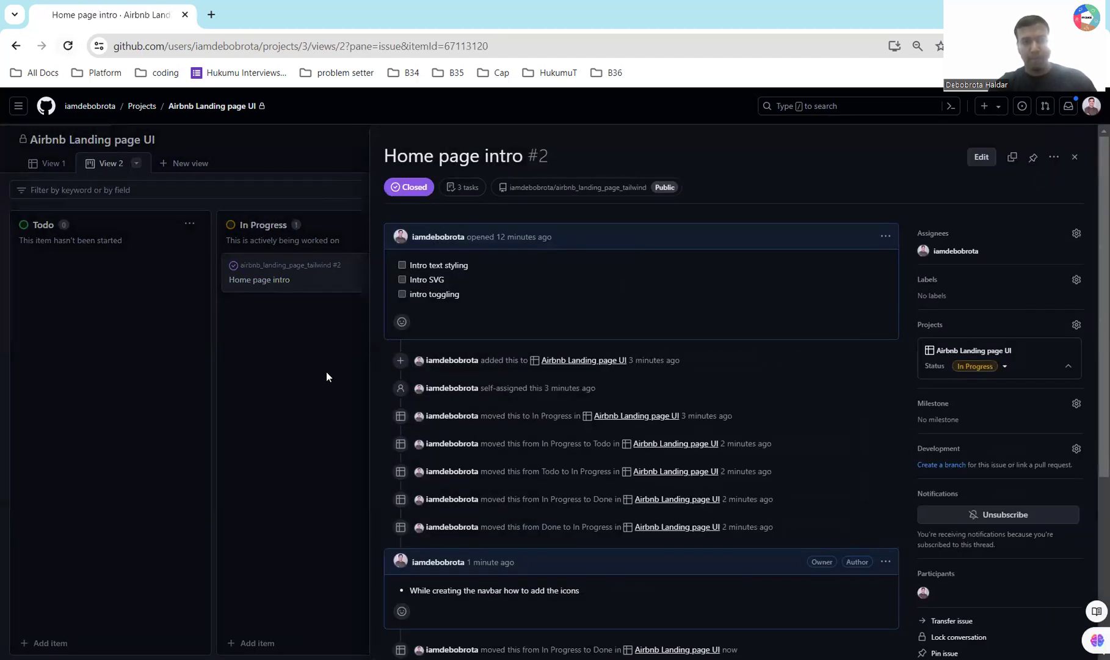
{"action": "key", "text": "ctrl+r"}
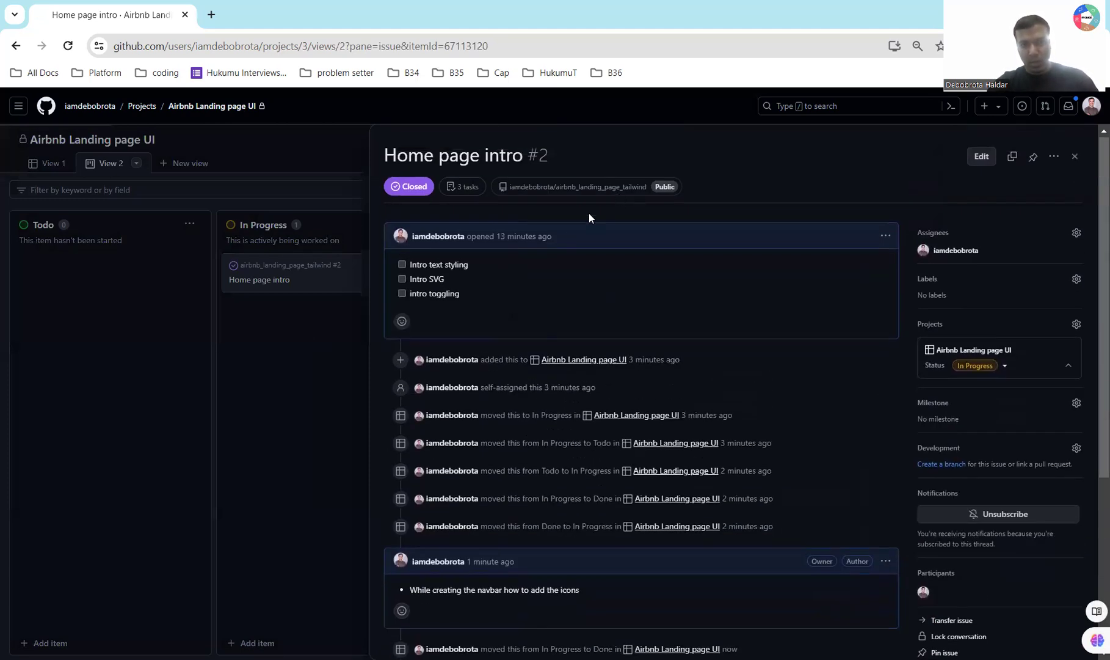
- Reopen the Home page intro issue and tick off its Intro text styling, Intro SVG and intro toggling tasks
{"action": "scroll", "coordinate": [531, 418], "scroll_direction": "down", "scroll_amount": 5}
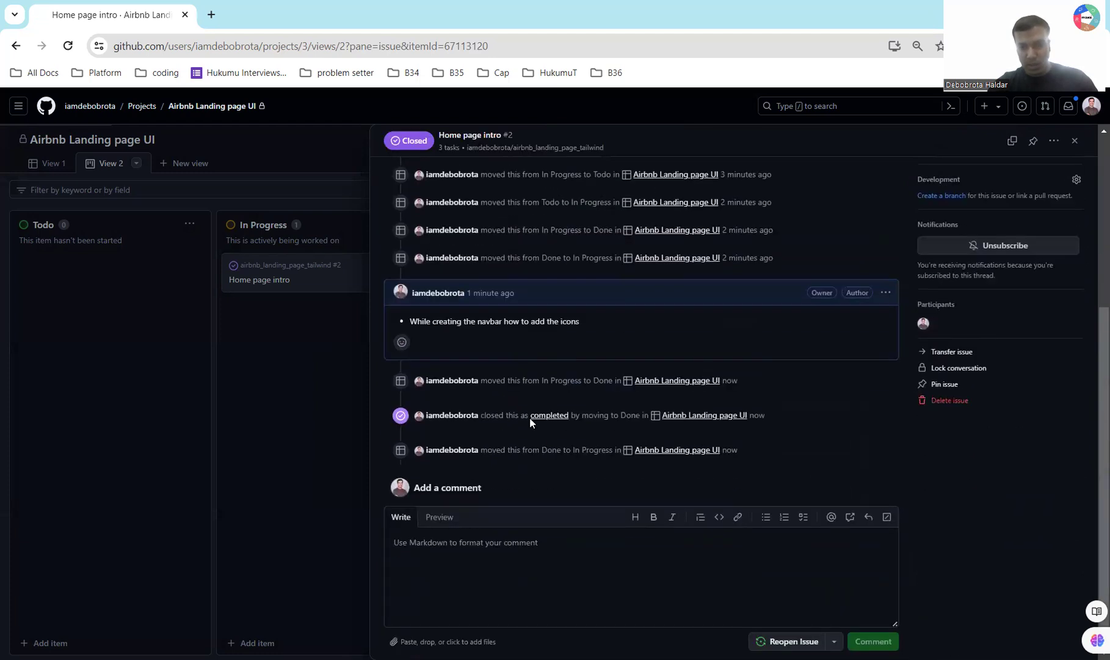
{"action": "left_click", "coordinate": [787, 641]}
{"action": "scroll", "coordinate": [561, 455], "scroll_direction": "up", "scroll_amount": 5}
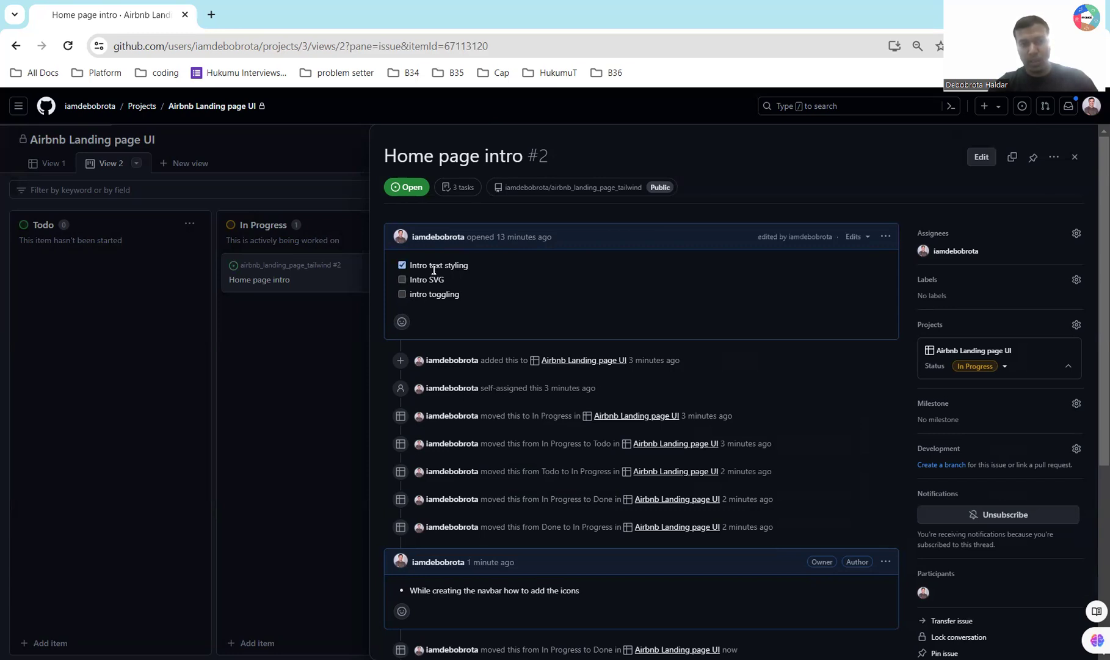
{"action": "left_click", "coordinate": [401, 280]}
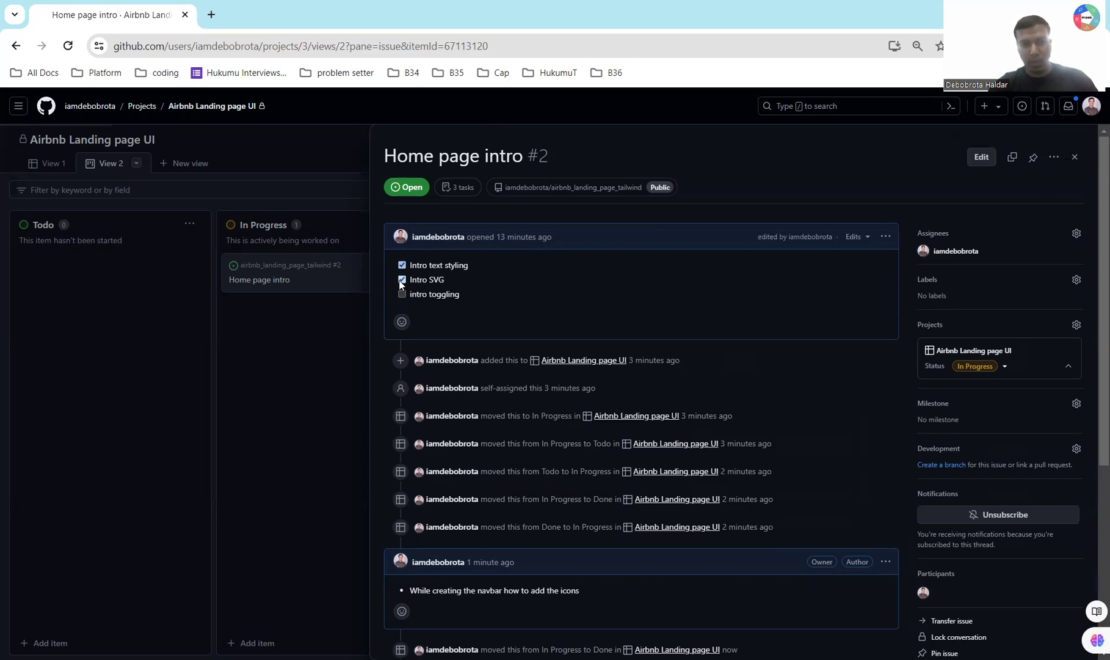
{"action": "left_click", "coordinate": [402, 293]}
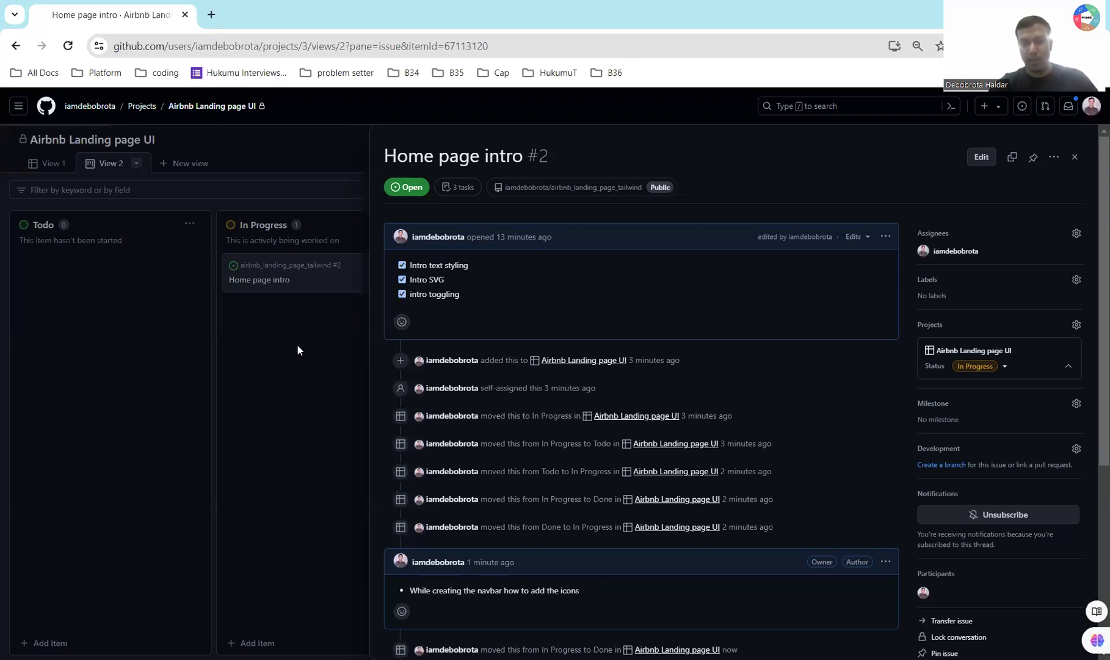
- Check the issue's latest activity, close it, and compare the project's View 1 table with the View 2 board
{"action": "scroll", "coordinate": [529, 438], "scroll_direction": "down", "scroll_amount": 5}
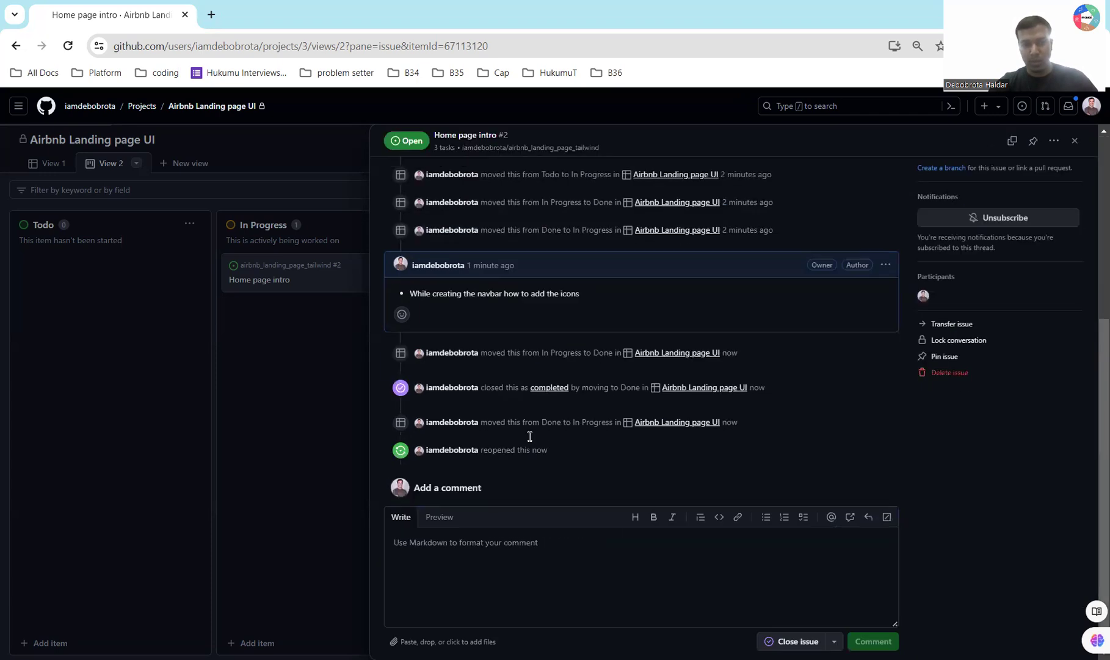
{"action": "left_click", "coordinate": [218, 405]}
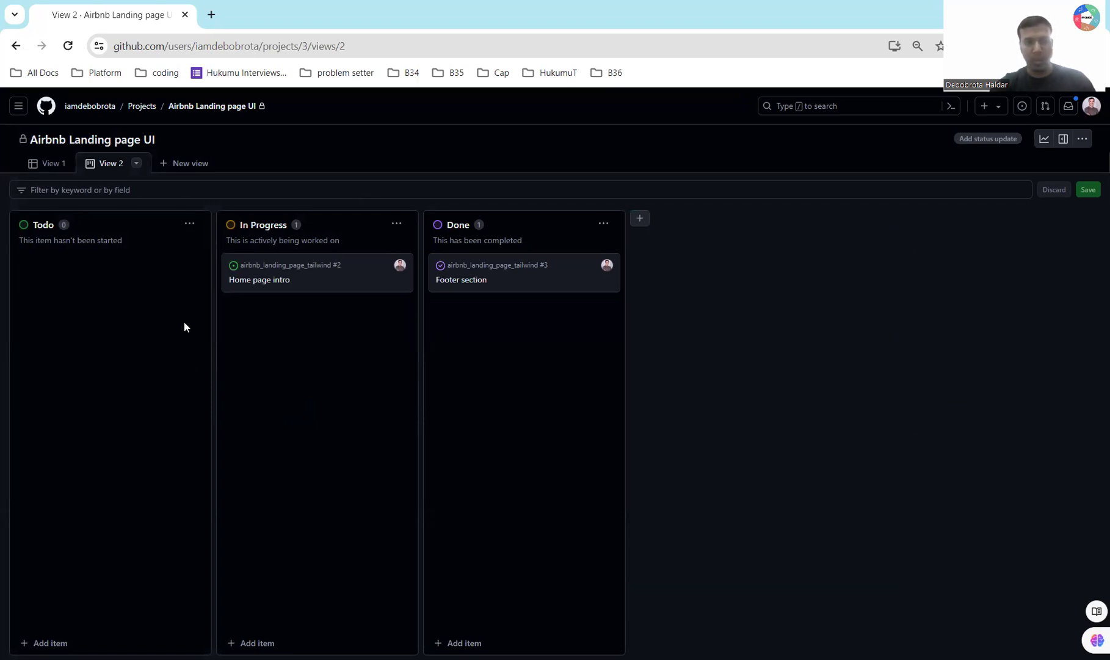
{"action": "left_click", "coordinate": [53, 164]}
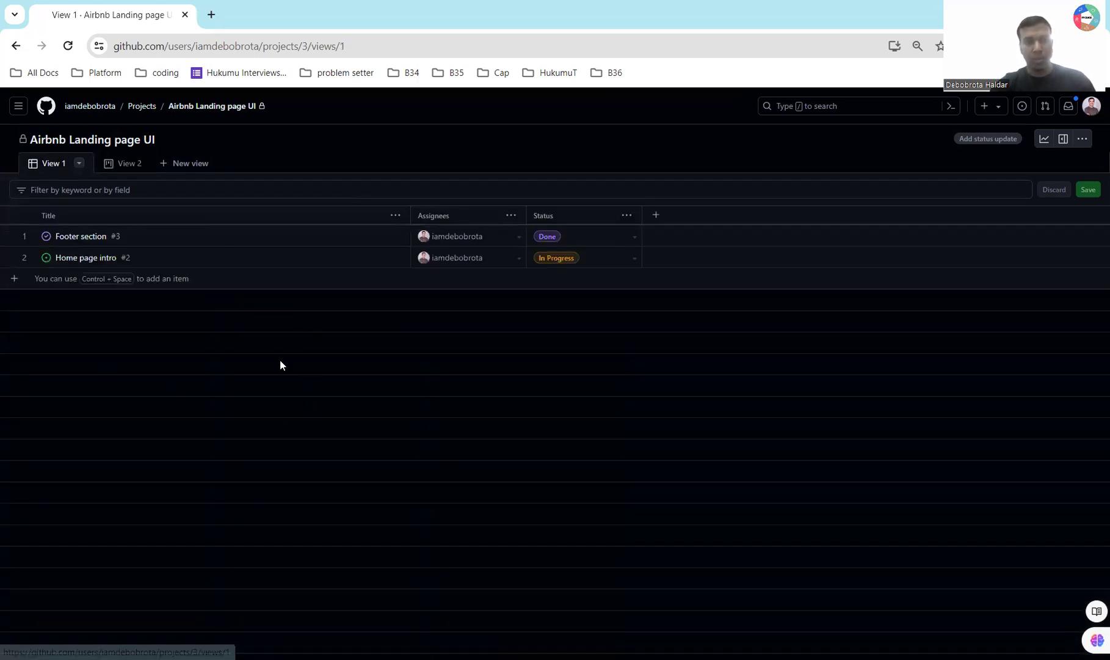
{"action": "left_click", "coordinate": [124, 167]}
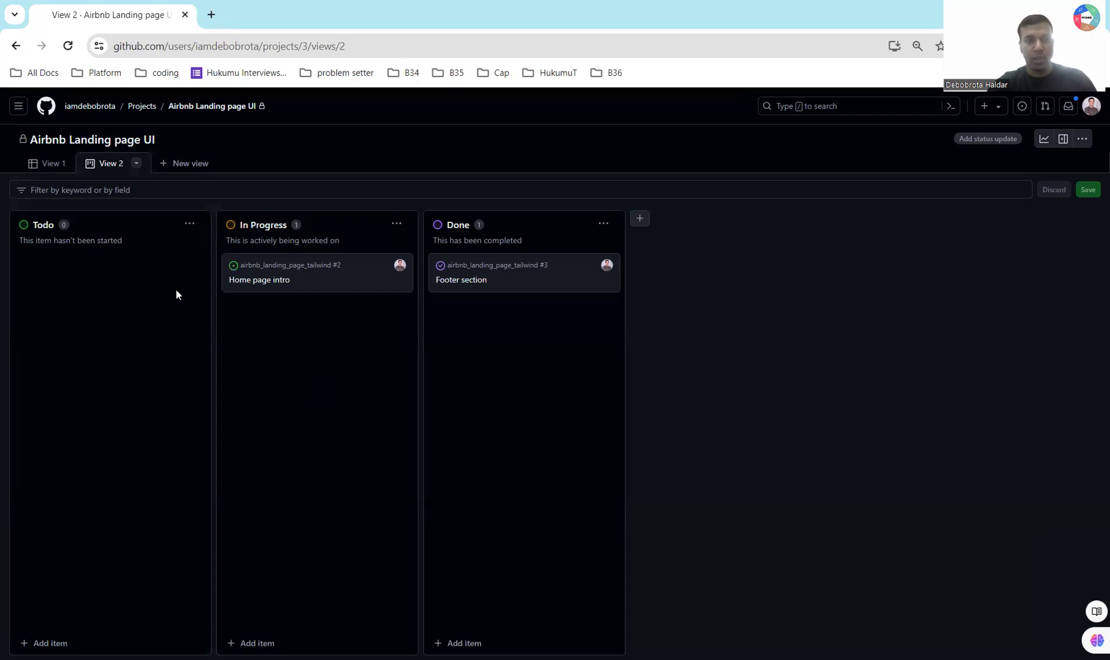
{"action": "left_click", "coordinate": [51, 163]}
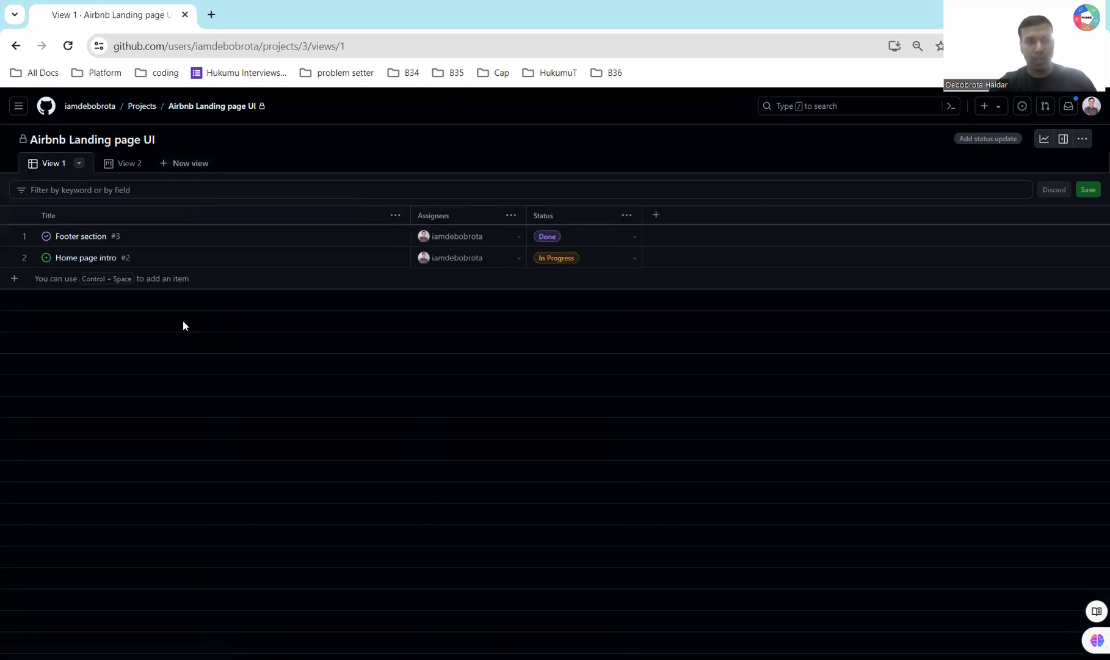